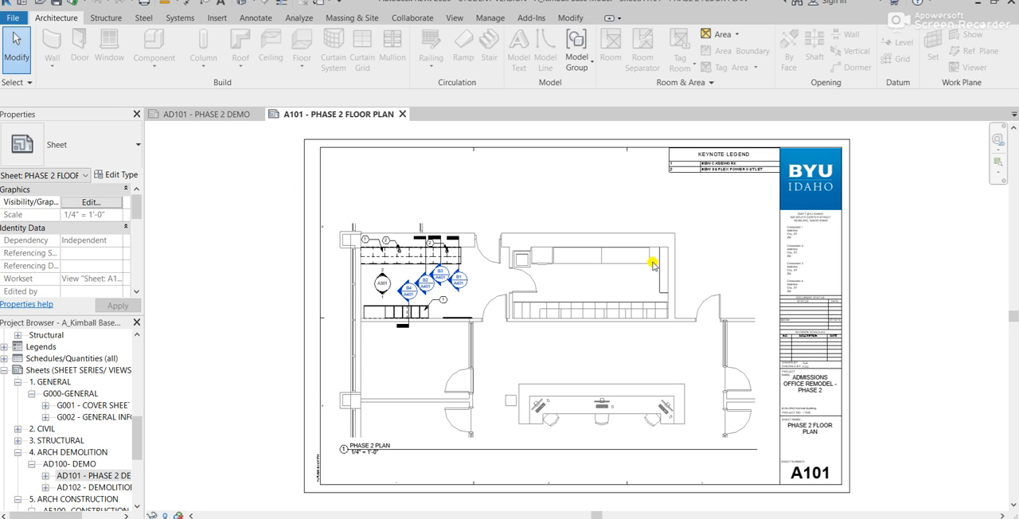
- Open the project's phasing settings and review the names and descriptions of the project phases
{"action": "left_click", "coordinate": [192, 116]}
{"action": "left_click", "coordinate": [357, 114]}
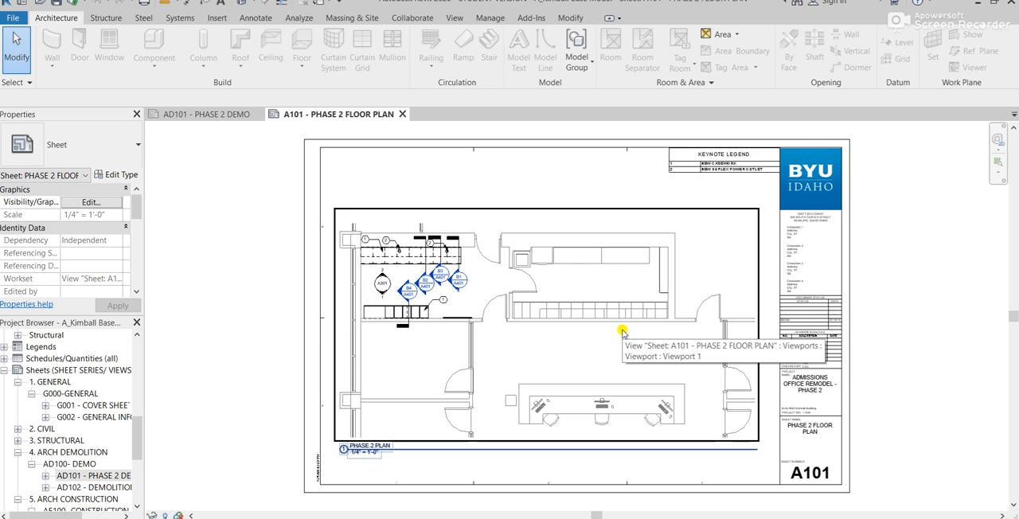
{"action": "left_click", "coordinate": [488, 22]}
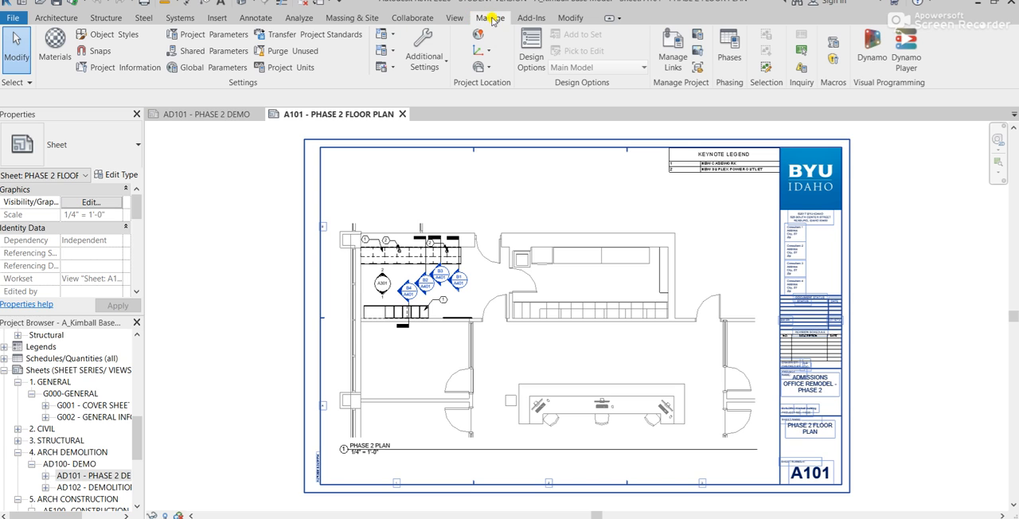
{"action": "left_click", "coordinate": [730, 53]}
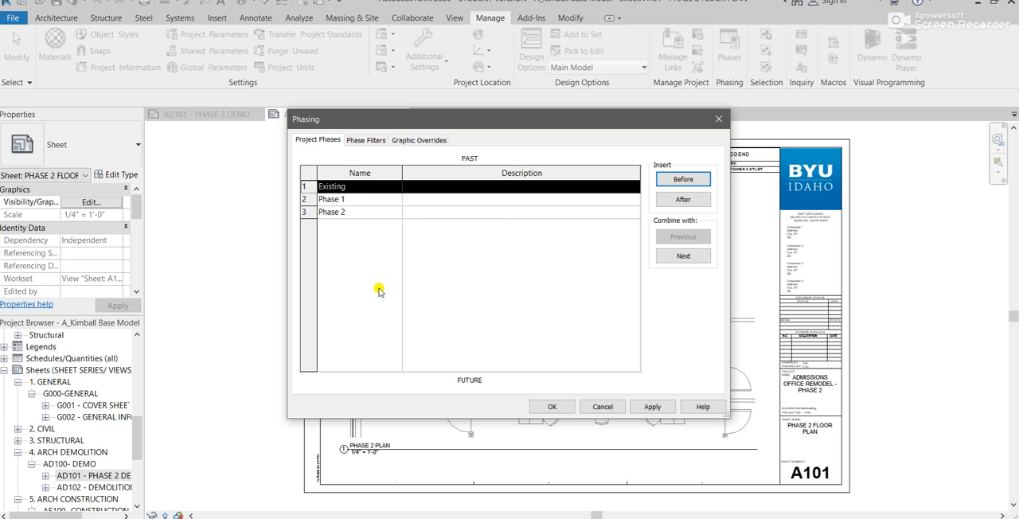
{"action": "left_click", "coordinate": [356, 186]}
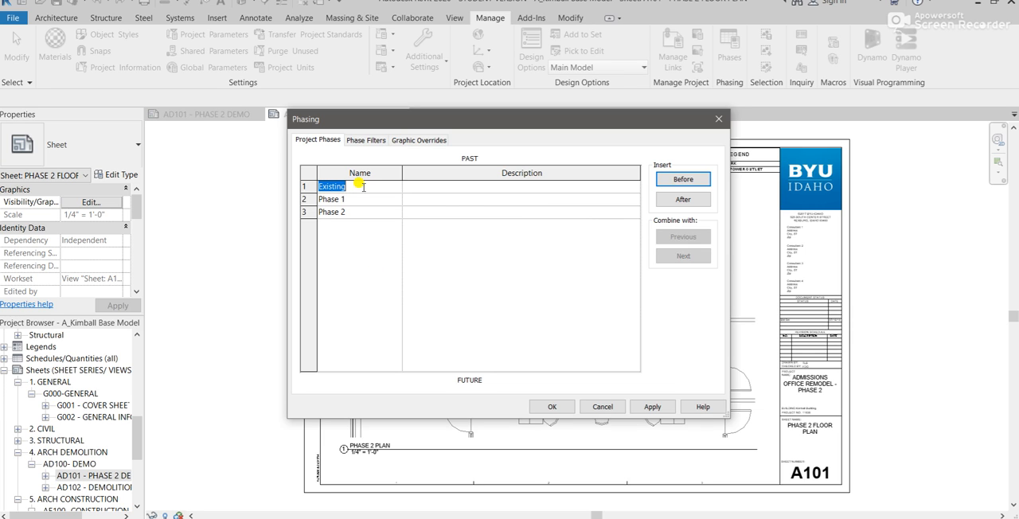
{"action": "left_click", "coordinate": [515, 189]}
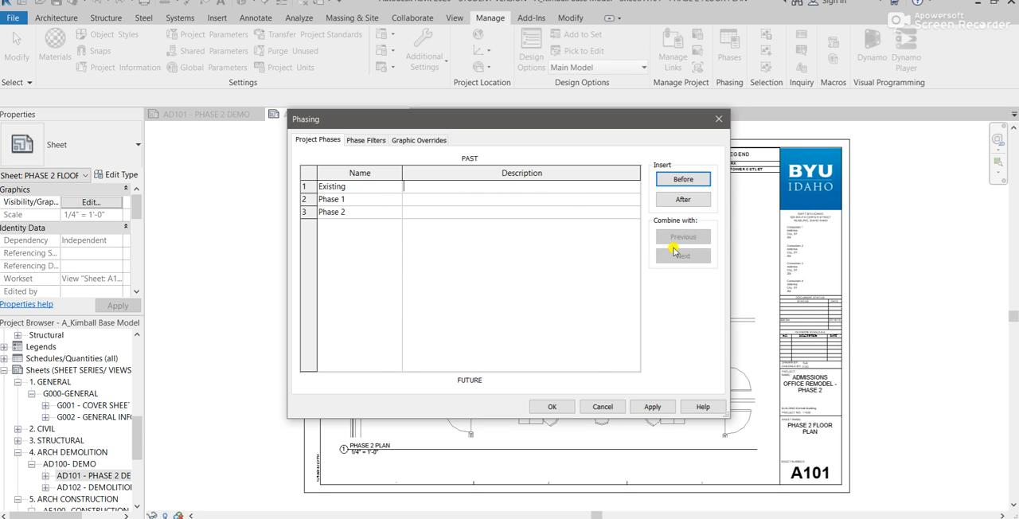
{"action": "left_click", "coordinate": [356, 200]}
- Review how each phase filter displays new, existing, demolished and temporary elements, checking the New setting of Show Complete
{"action": "left_click", "coordinate": [365, 141]}
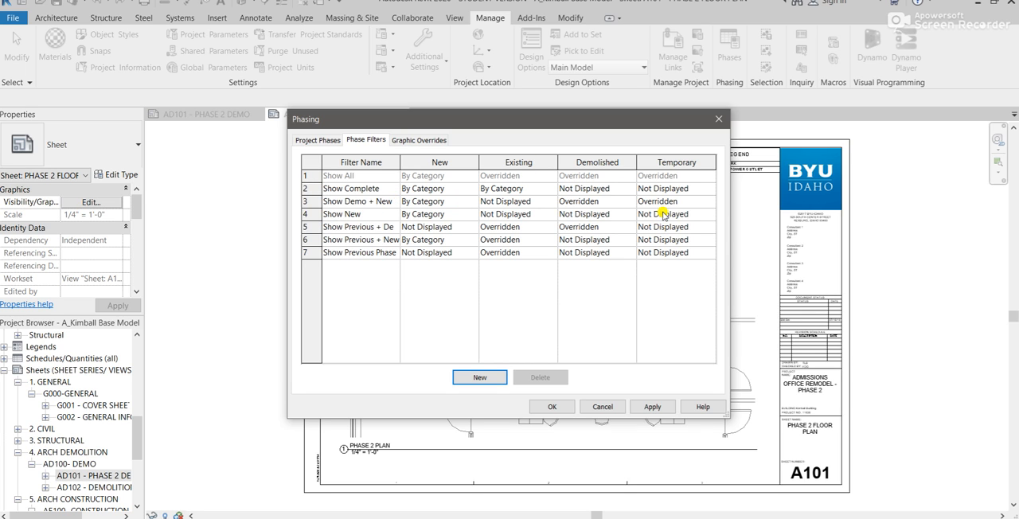
{"action": "left_click", "coordinate": [473, 189]}
{"action": "left_click", "coordinate": [473, 188]}
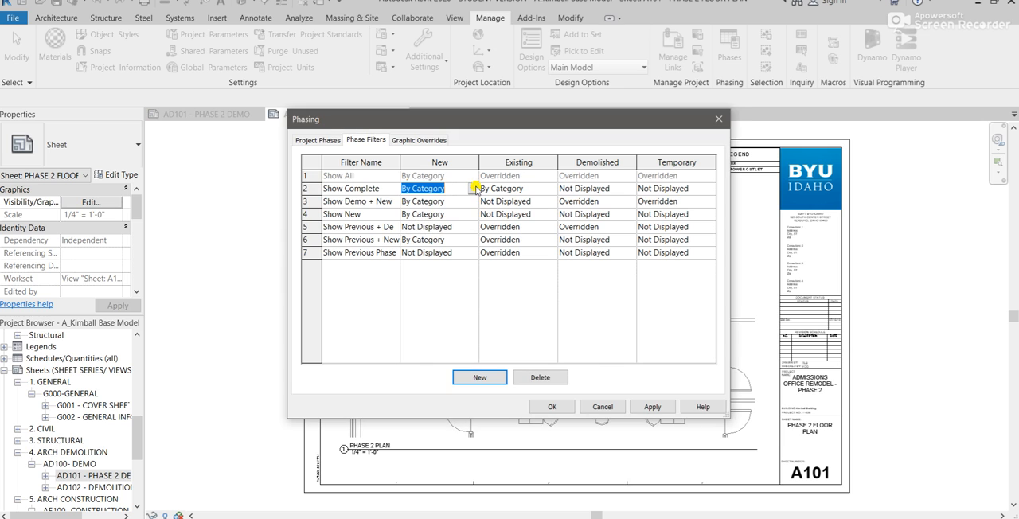
- Review the graphic overrides for each phase status, and close the phasing settings
{"action": "left_click", "coordinate": [419, 141]}
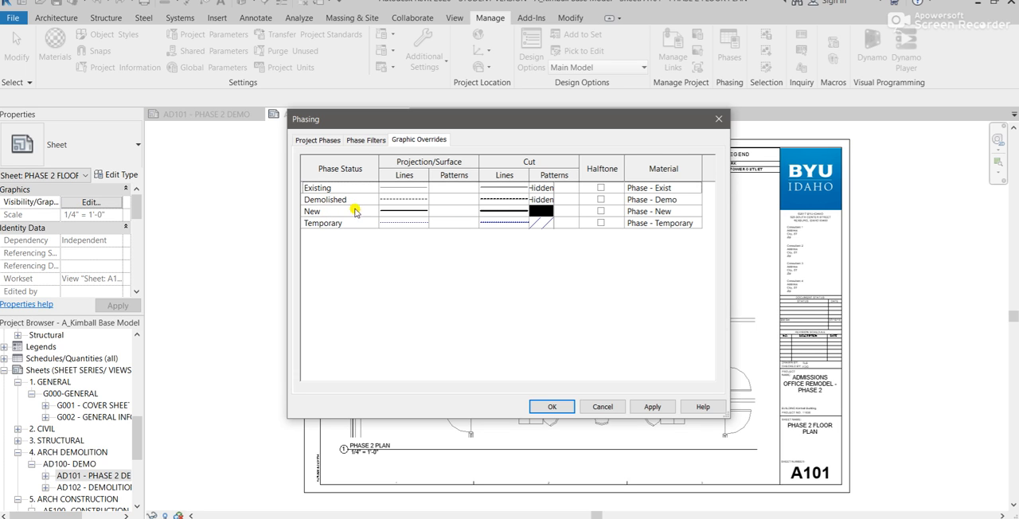
{"action": "left_click_drag", "start_coordinate": [406, 120], "coordinate": [393, 172]}
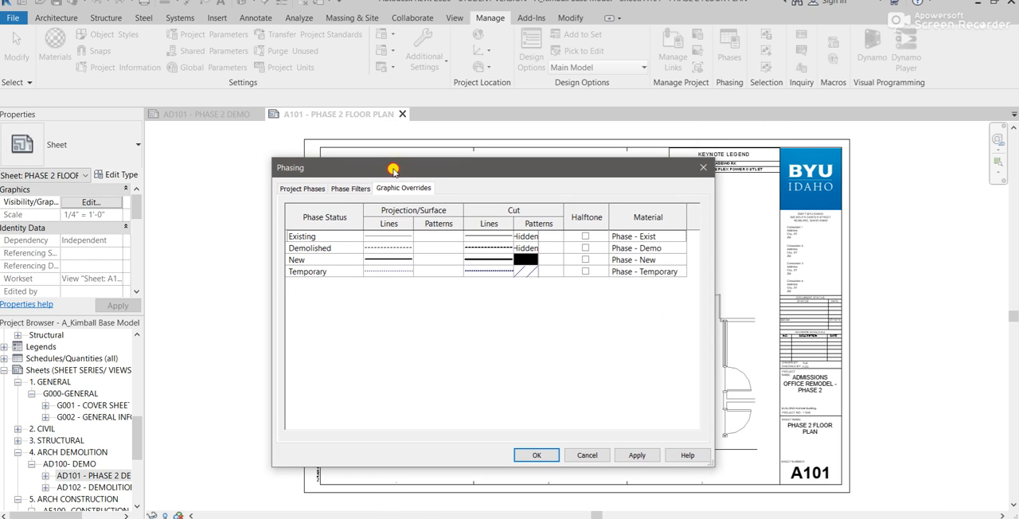
{"action": "left_click_drag", "start_coordinate": [707, 173], "coordinate": [707, 171]}
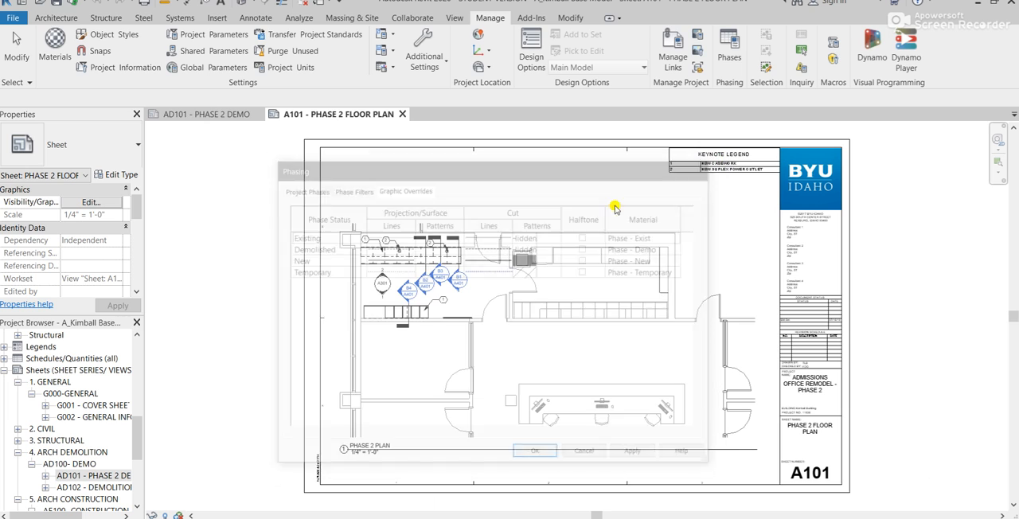
- Activate the Phase 2 Plan view placed on sheet A101
{"action": "scroll", "coordinate": [362, 316], "scroll_direction": "up", "scroll_amount": 5}
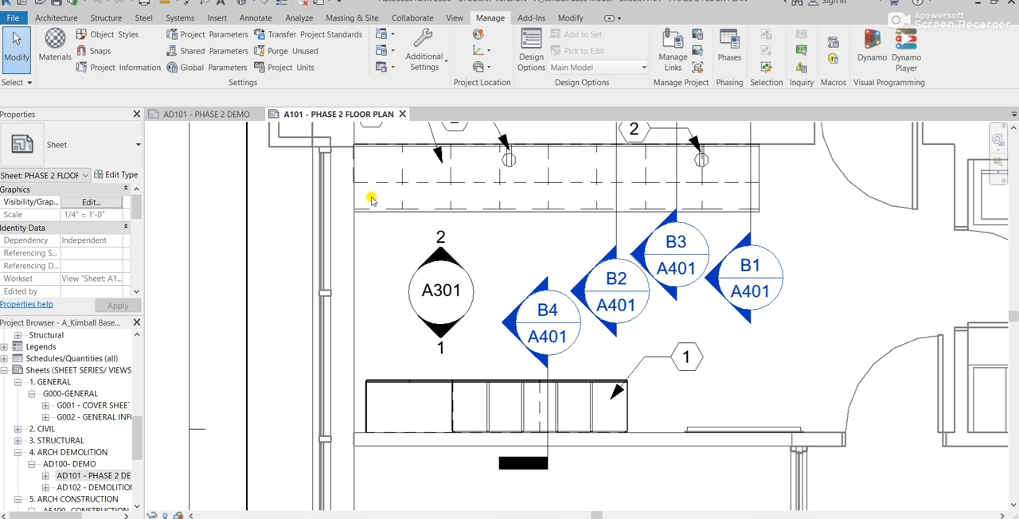
{"action": "middle_click_drag", "start_coordinate": [371, 263], "coordinate": [358, 348]}
{"action": "scroll", "coordinate": [357, 348], "scroll_direction": "down", "scroll_amount": 2}
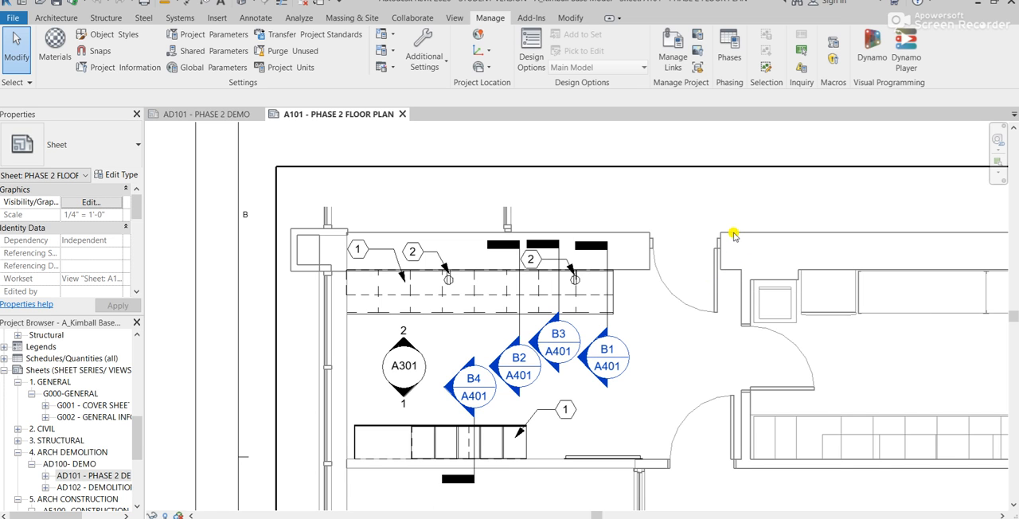
{"action": "double_click", "coordinate": [728, 303]}
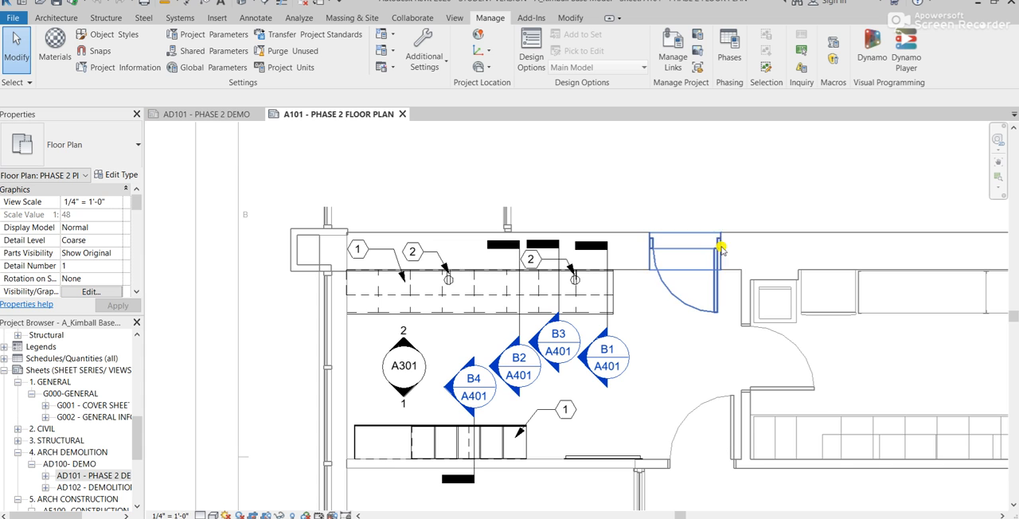
- Examine the casework, walls and doors in the Phase 2 plan and compare them with the AD101 Phase 2 Demo sheet
{"action": "scroll", "coordinate": [498, 422], "scroll_direction": "up", "scroll_amount": 2}
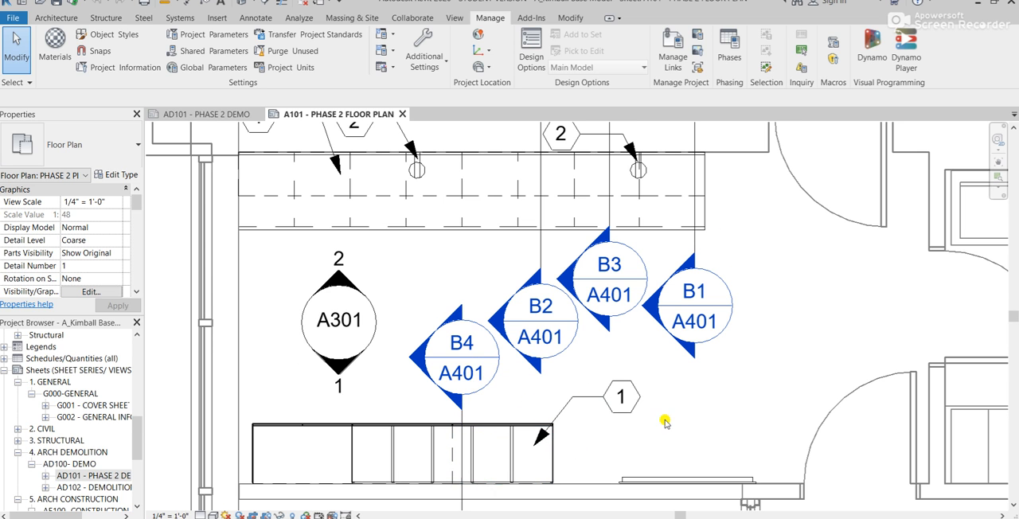
{"action": "scroll", "coordinate": [679, 408], "scroll_direction": "down", "scroll_amount": 4}
{"action": "middle_click_drag", "start_coordinate": [755, 410], "coordinate": [610, 205]}
{"action": "scroll", "coordinate": [611, 205], "scroll_direction": "down", "scroll_amount": 2}
{"action": "middle_click_drag", "start_coordinate": [804, 233], "coordinate": [698, 349]}
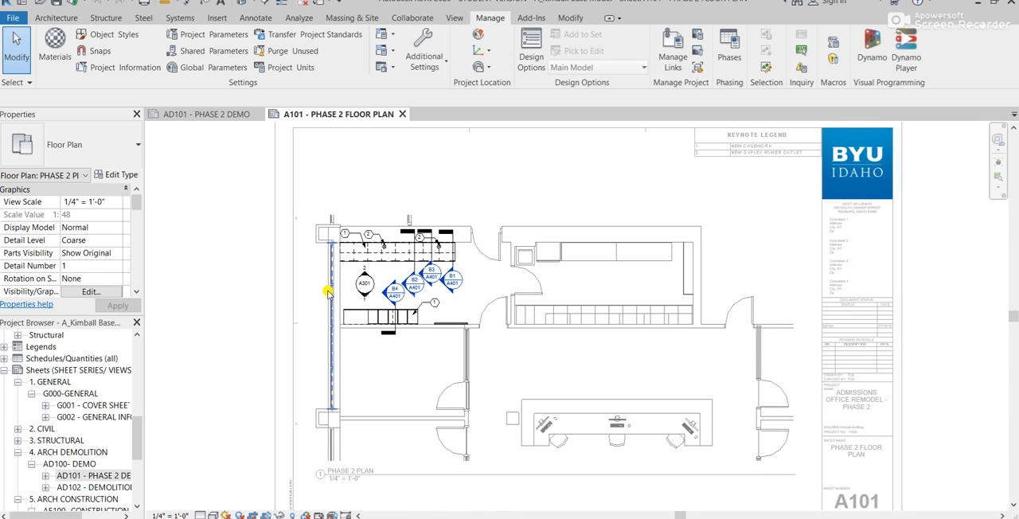
{"action": "left_click", "coordinate": [209, 114]}
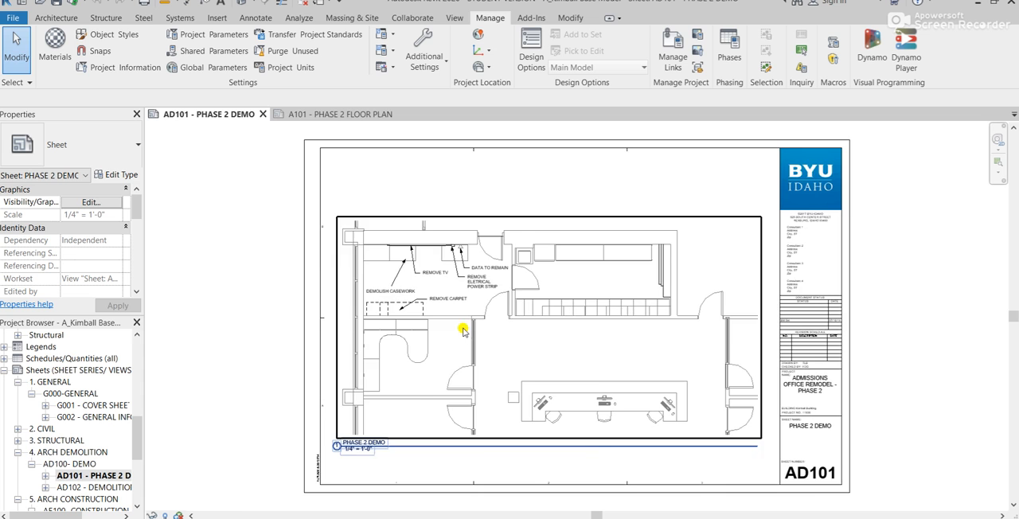
{"action": "scroll", "coordinate": [460, 330], "scroll_direction": "up", "scroll_amount": 3}
{"action": "left_click", "coordinate": [301, 114]}
{"action": "scroll", "coordinate": [485, 290], "scroll_direction": "up", "scroll_amount": 4}
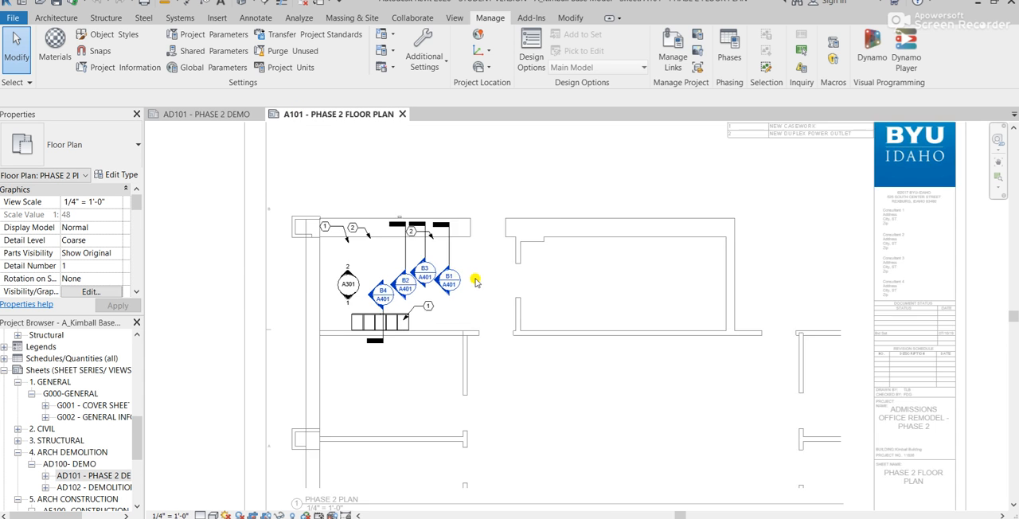
{"action": "middle_click_drag", "start_coordinate": [190, 264], "coordinate": [268, 353]}
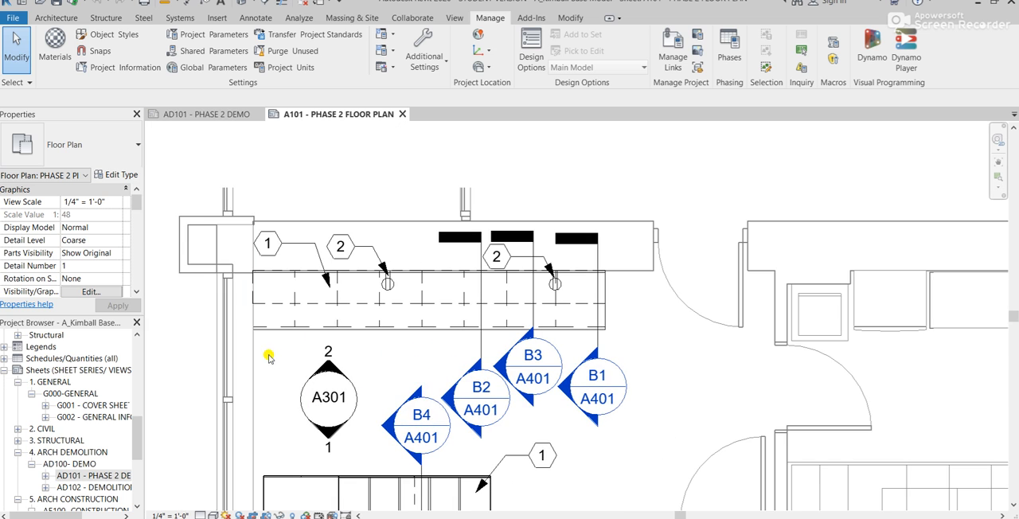
{"action": "scroll", "coordinate": [343, 180], "scroll_direction": "down", "scroll_amount": 2}
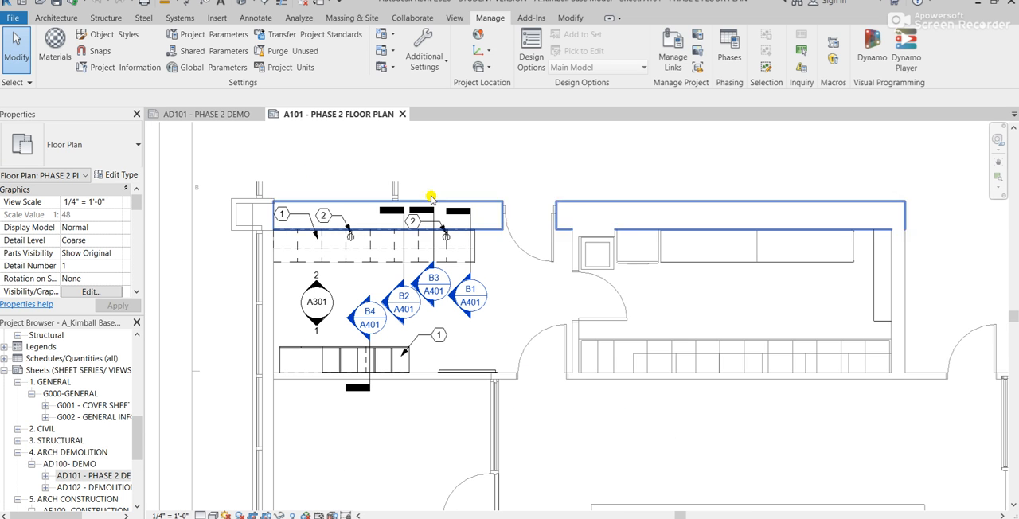
{"action": "scroll", "coordinate": [532, 328], "scroll_direction": "down", "scroll_amount": 1}
{"action": "scroll", "coordinate": [534, 333], "scroll_direction": "down", "scroll_amount": 2}
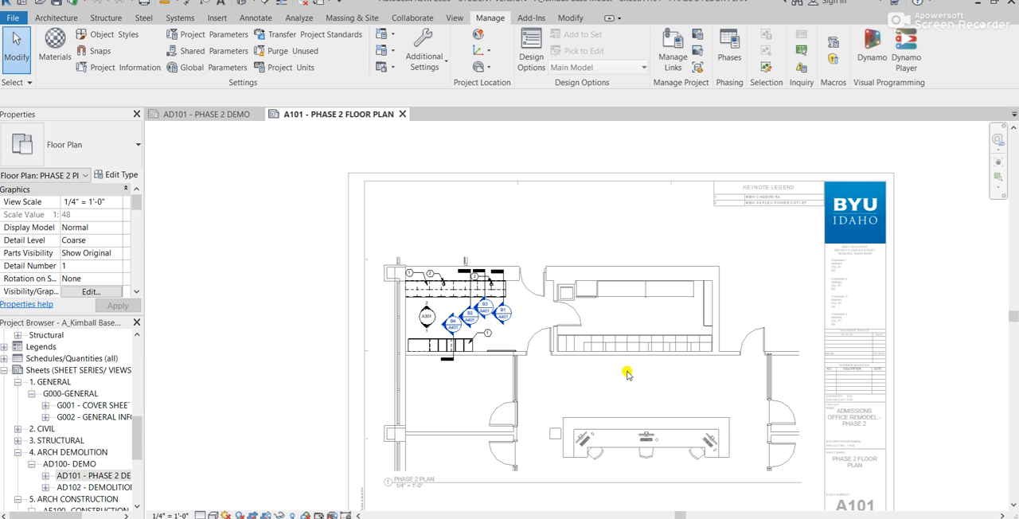
{"action": "scroll", "coordinate": [581, 325], "scroll_direction": "down", "scroll_amount": 1}
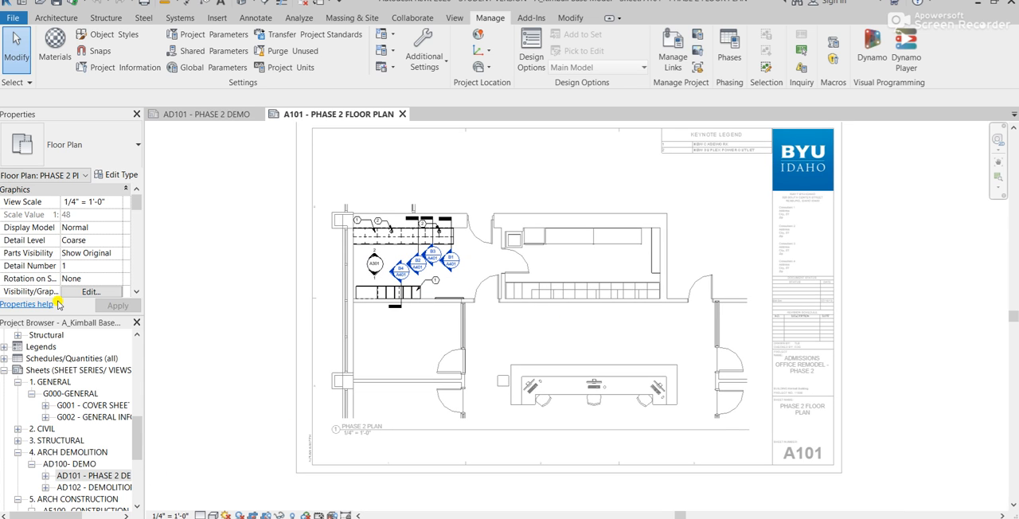
- Review the phase filter choices in the floor plan view's properties, keeping Show All
{"action": "scroll", "coordinate": [128, 205], "scroll_direction": "down", "scroll_amount": 5}
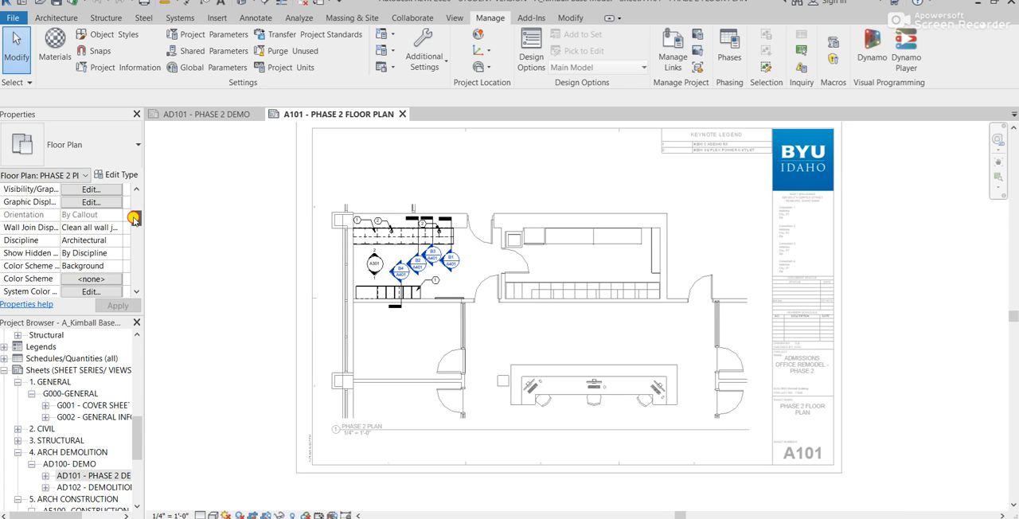
{"action": "scroll", "coordinate": [122, 254], "scroll_direction": "down", "scroll_amount": 3}
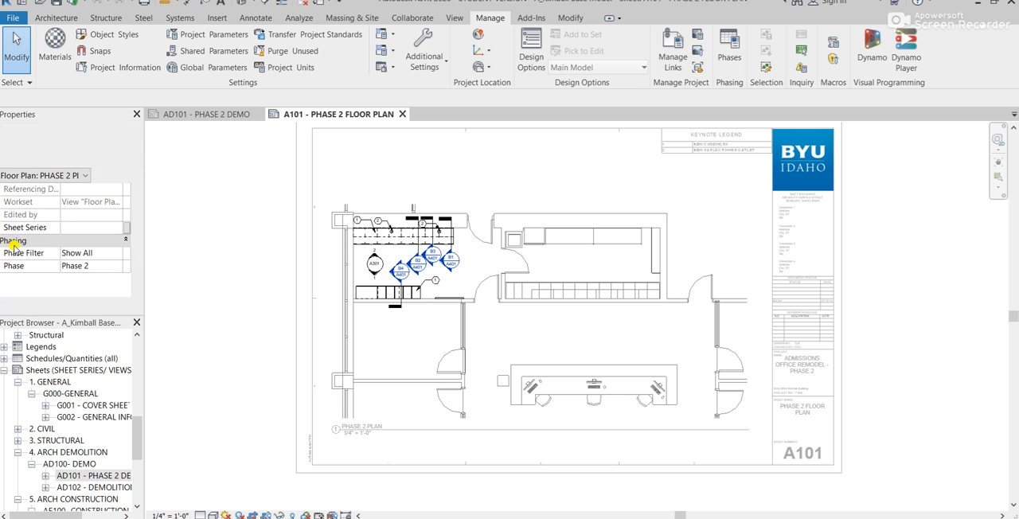
{"action": "left_click", "coordinate": [118, 256]}
{"action": "left_click", "coordinate": [117, 253]}
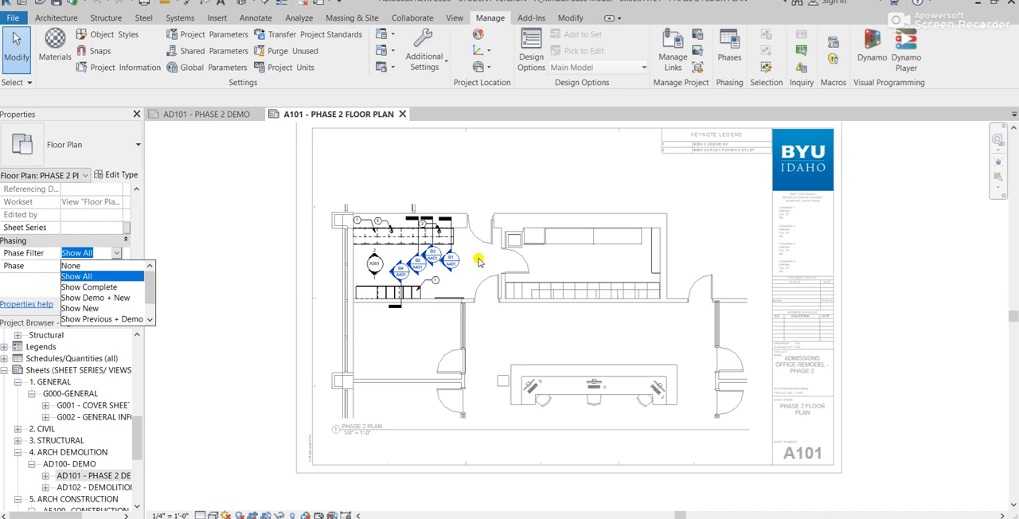
{"action": "scroll", "coordinate": [500, 296], "scroll_direction": "up", "scroll_amount": 1}
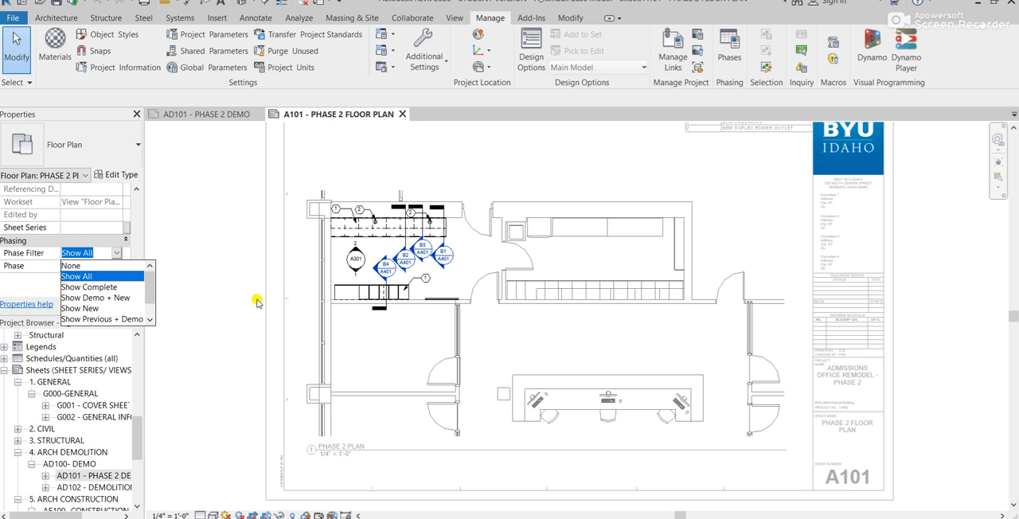
{"action": "left_click", "coordinate": [135, 277]}
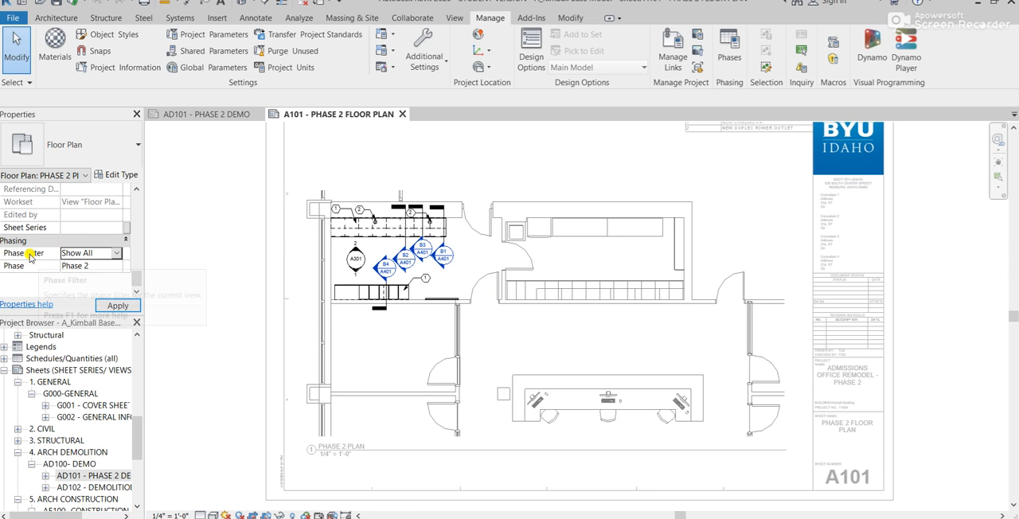
- Try to set the Phase 2 floor plan view's phase to Existing
{"action": "left_click", "coordinate": [118, 269]}
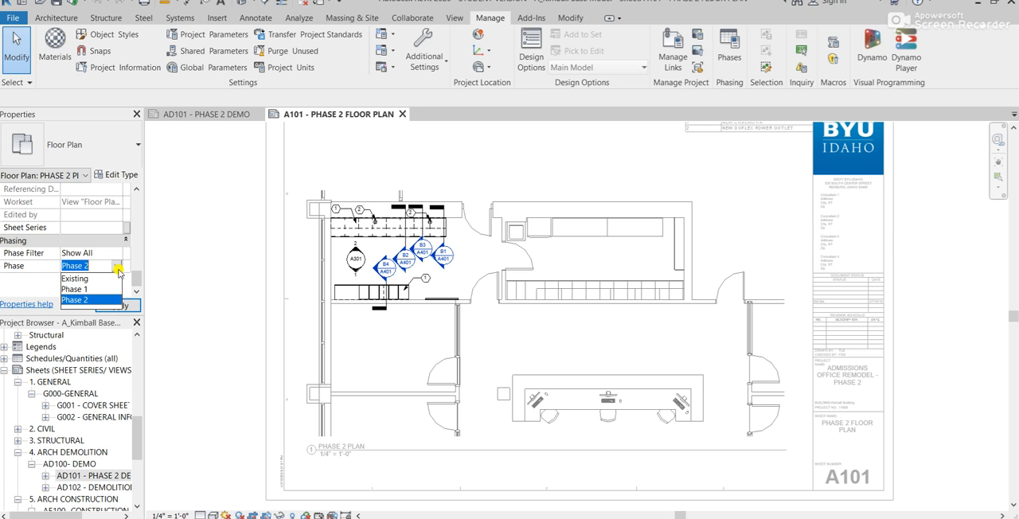
{"action": "left_click", "coordinate": [88, 279]}
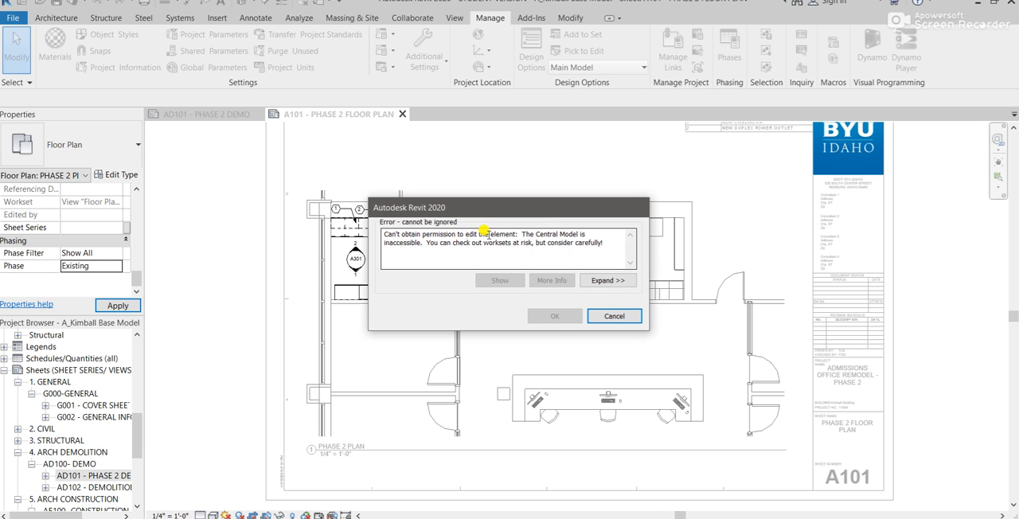
{"action": "left_click", "coordinate": [617, 316]}
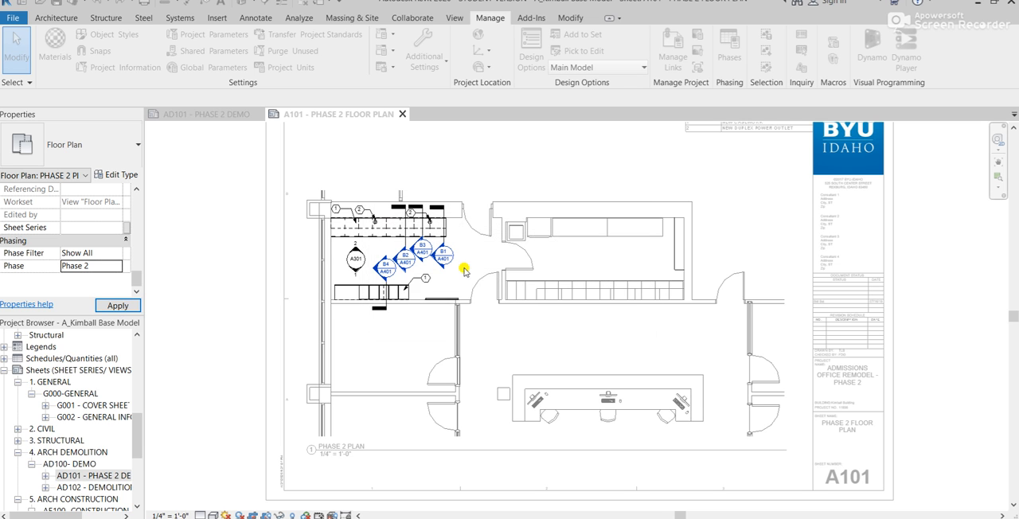
- Try to set Phase Created to Existing for an 18" single-door base cabinet in the upper casework run
{"action": "scroll", "coordinate": [412, 288], "scroll_direction": "up", "scroll_amount": 3}
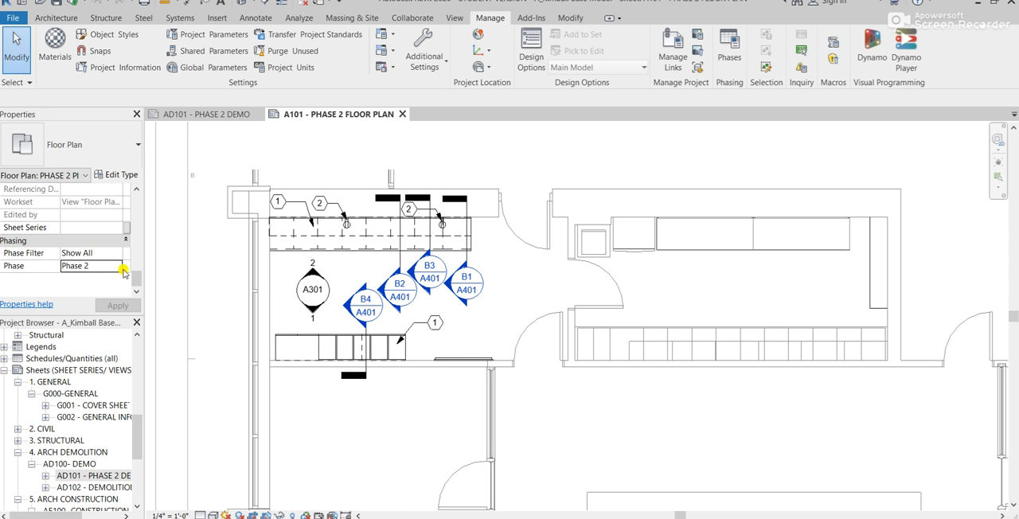
{"action": "scroll", "coordinate": [315, 240], "scroll_direction": "up", "scroll_amount": 3}
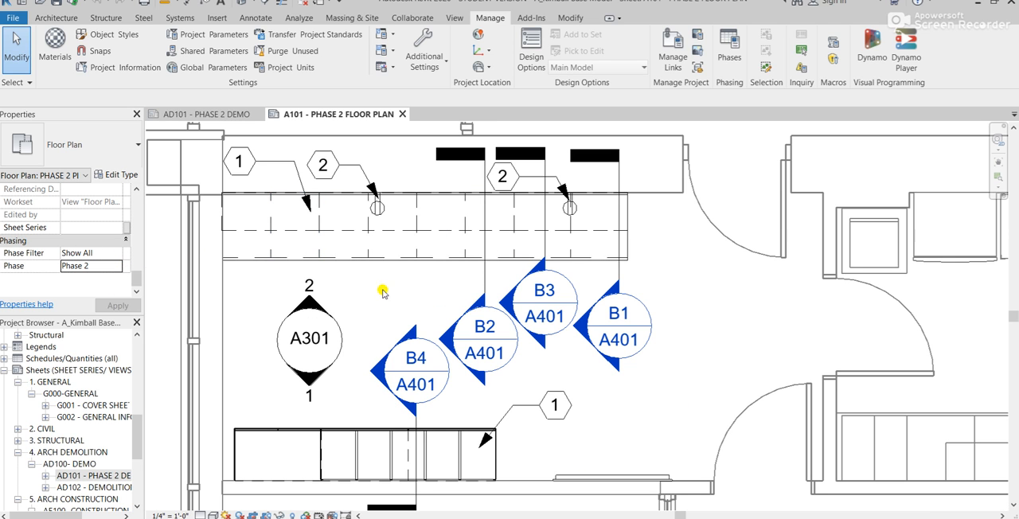
{"action": "left_click", "coordinate": [272, 249]}
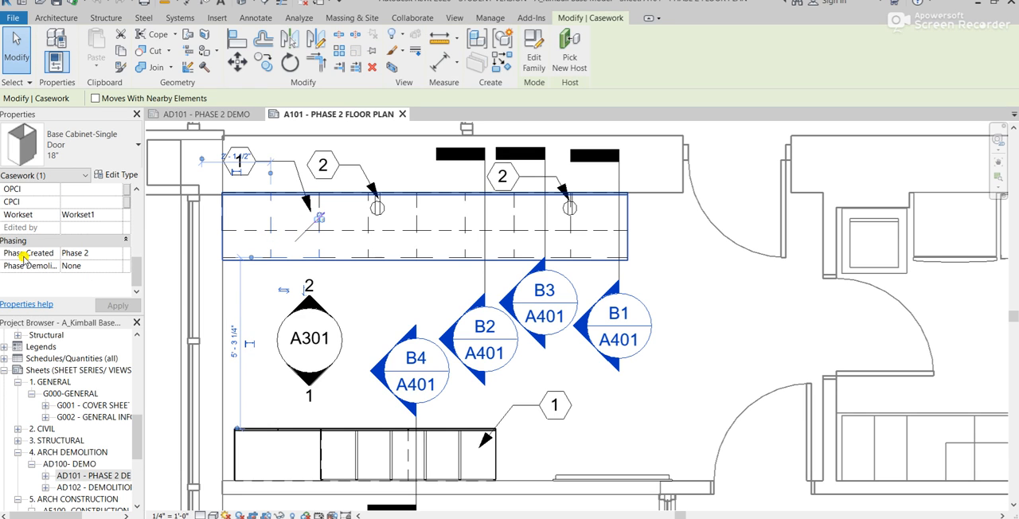
{"action": "left_click", "coordinate": [118, 256]}
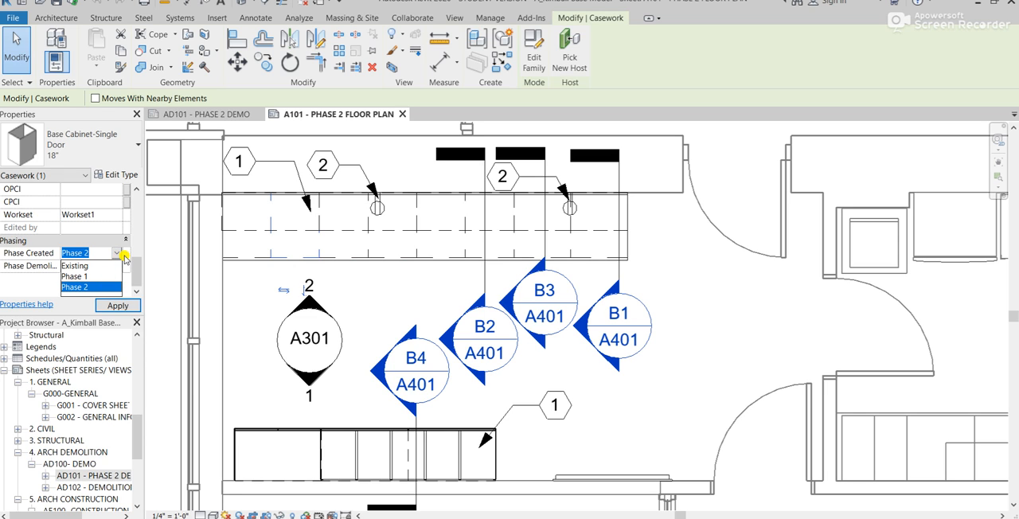
{"action": "left_click", "coordinate": [115, 255]}
{"action": "left_click", "coordinate": [116, 254]}
{"action": "left_click", "coordinate": [90, 267]}
{"action": "left_click", "coordinate": [131, 307]}
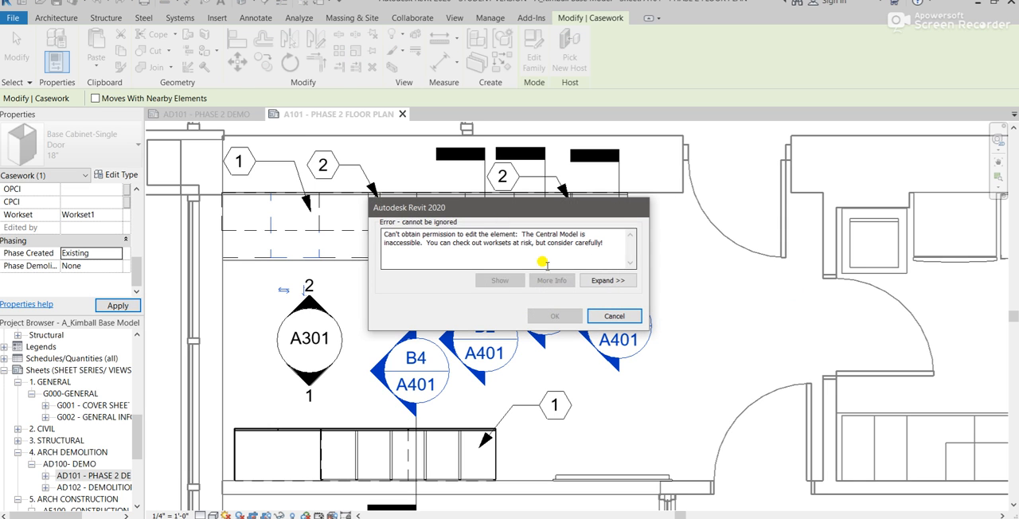
{"action": "left_click", "coordinate": [615, 317]}
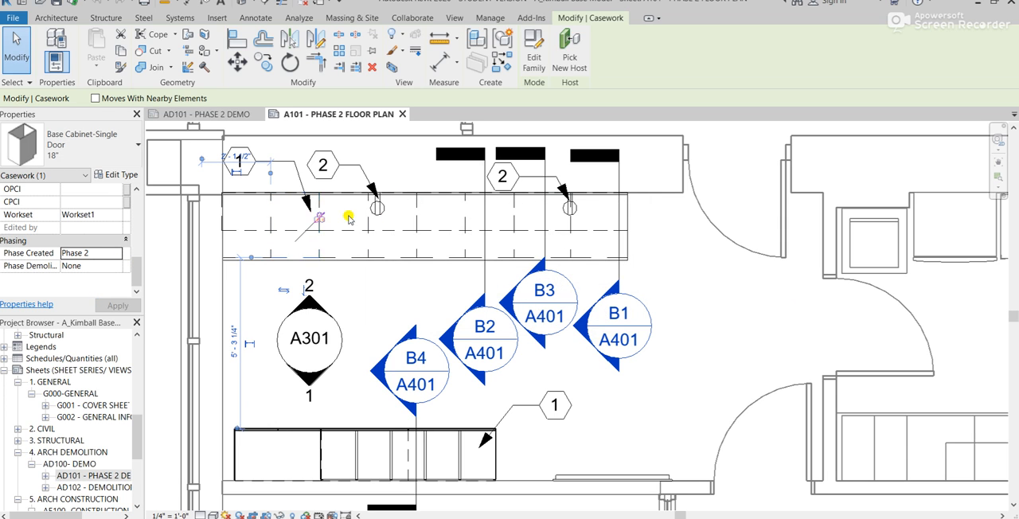
- Switch to the AD101 Phase 2 Demo sheet and activate its floor plan view to examine the casework area
{"action": "left_click", "coordinate": [201, 113]}
{"action": "scroll", "coordinate": [408, 241], "scroll_direction": "up", "scroll_amount": 2}
{"action": "double_click", "coordinate": [414, 239]}
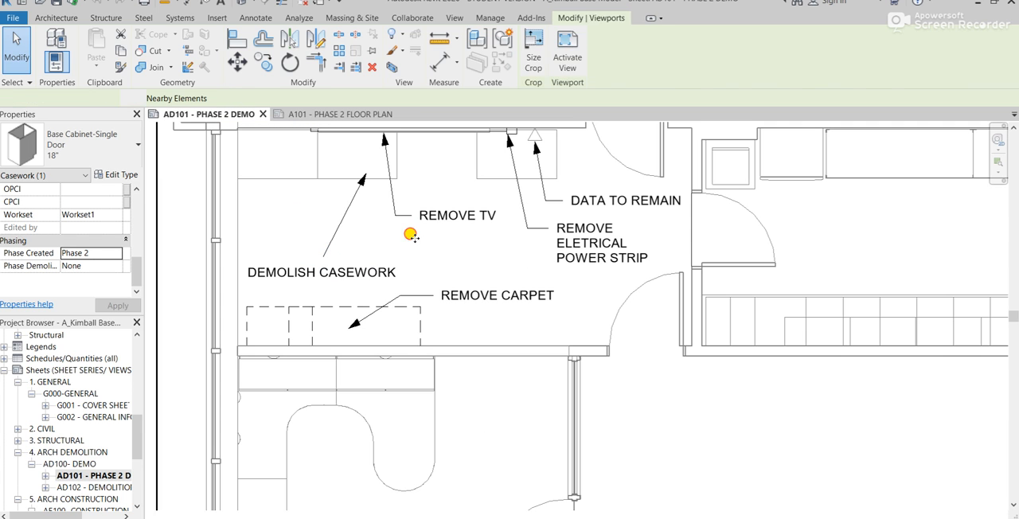
{"action": "middle_click_drag", "start_coordinate": [491, 260], "coordinate": [416, 323]}
{"action": "scroll", "coordinate": [415, 322], "scroll_direction": "down", "scroll_amount": 2}
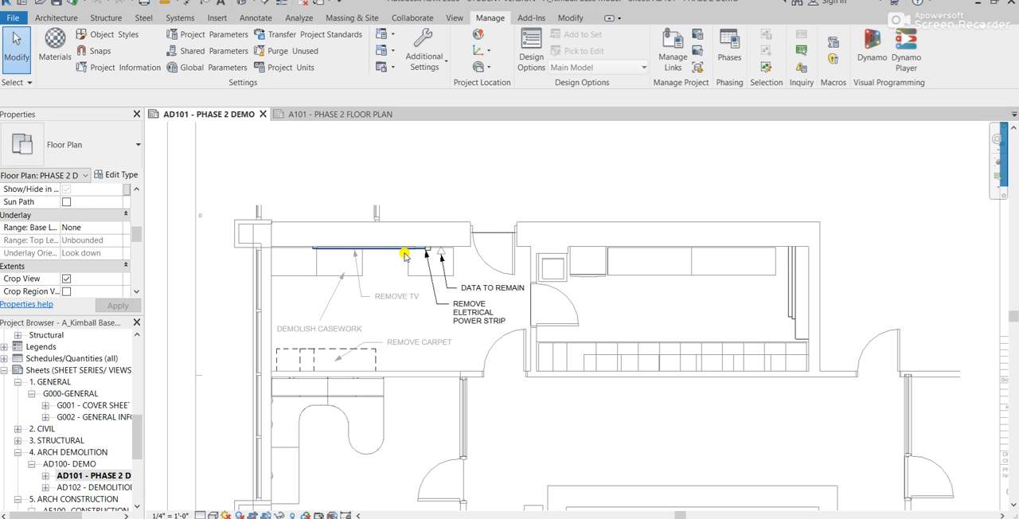
{"action": "scroll", "coordinate": [403, 252], "scroll_direction": "up", "scroll_amount": 2}
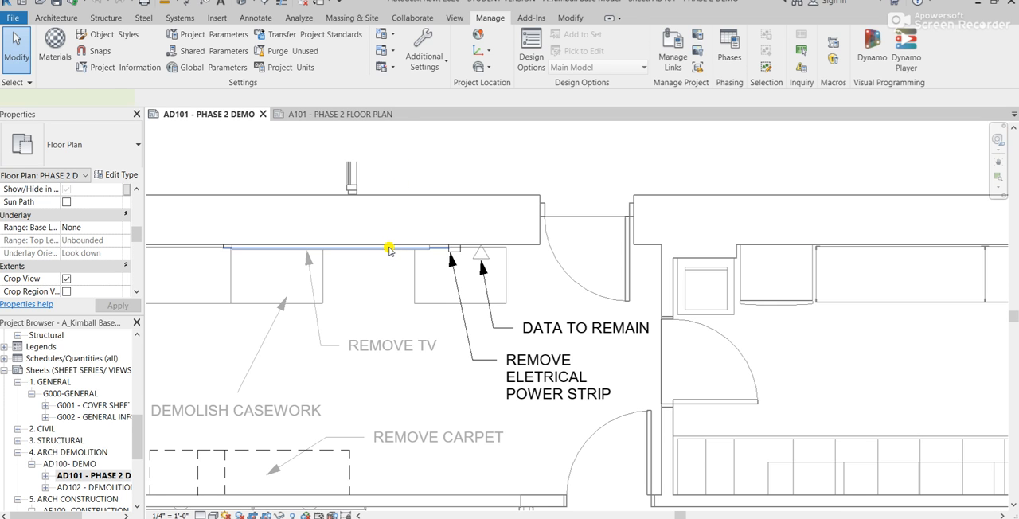
- Check the phasing properties of the Interior 1'-9" wall along the upper edge and review its Phase Demolished choices, keeping None
{"action": "left_click", "coordinate": [389, 249]}
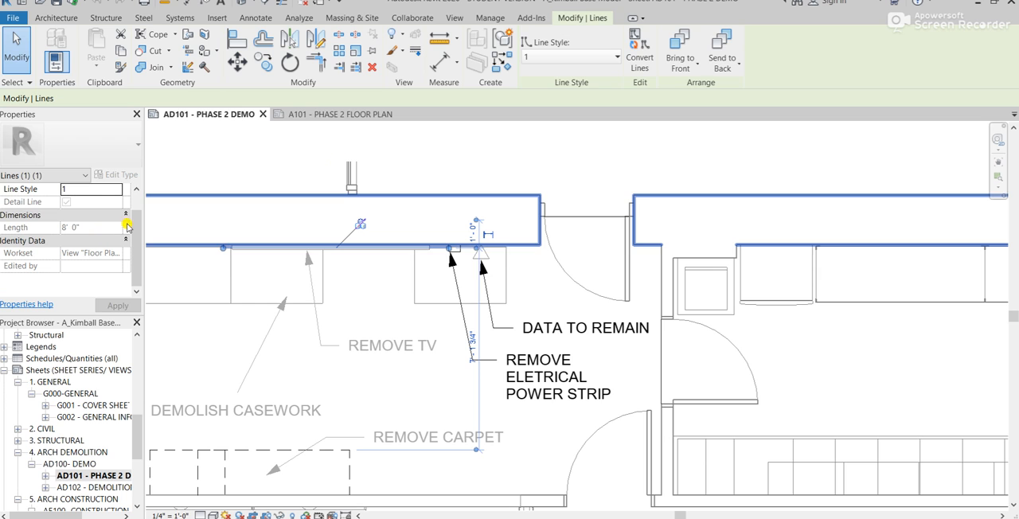
{"action": "left_click", "coordinate": [295, 195]}
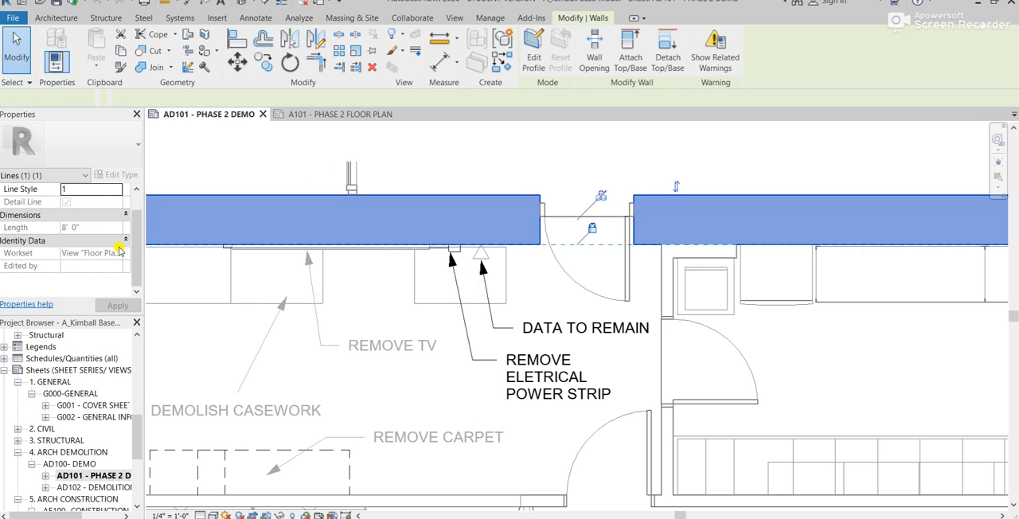
{"action": "scroll", "coordinate": [121, 246], "scroll_direction": "down", "scroll_amount": 5}
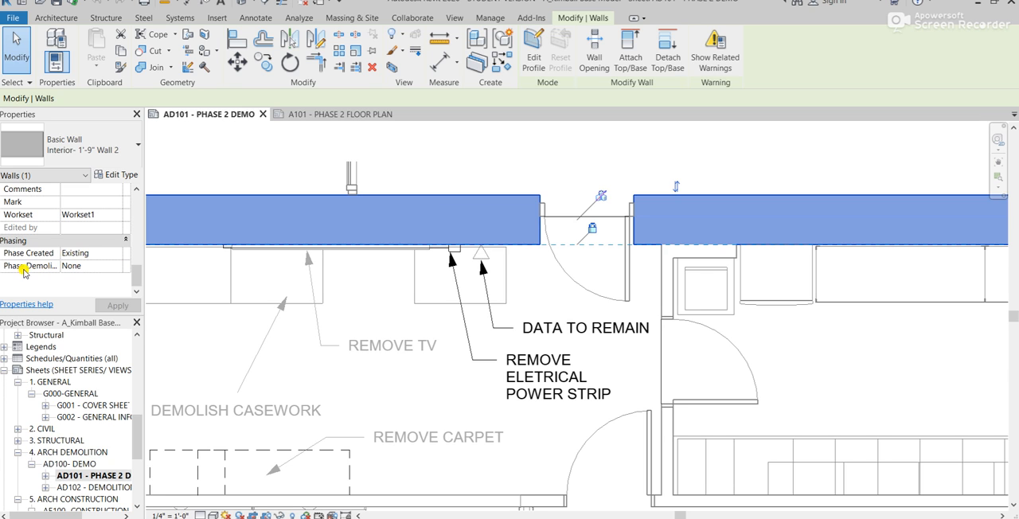
{"action": "left_click", "coordinate": [119, 268]}
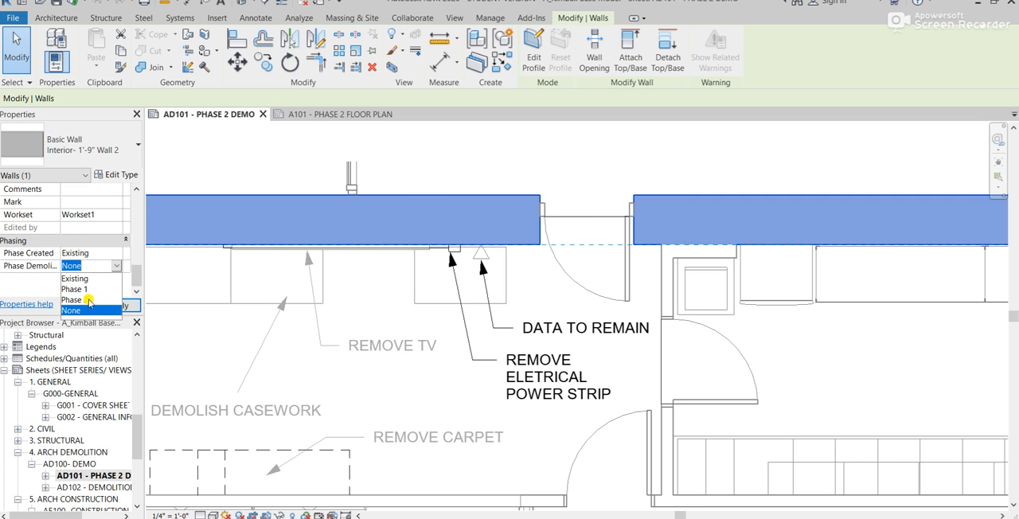
{"action": "left_click", "coordinate": [120, 269]}
{"action": "left_click", "coordinate": [466, 171]}
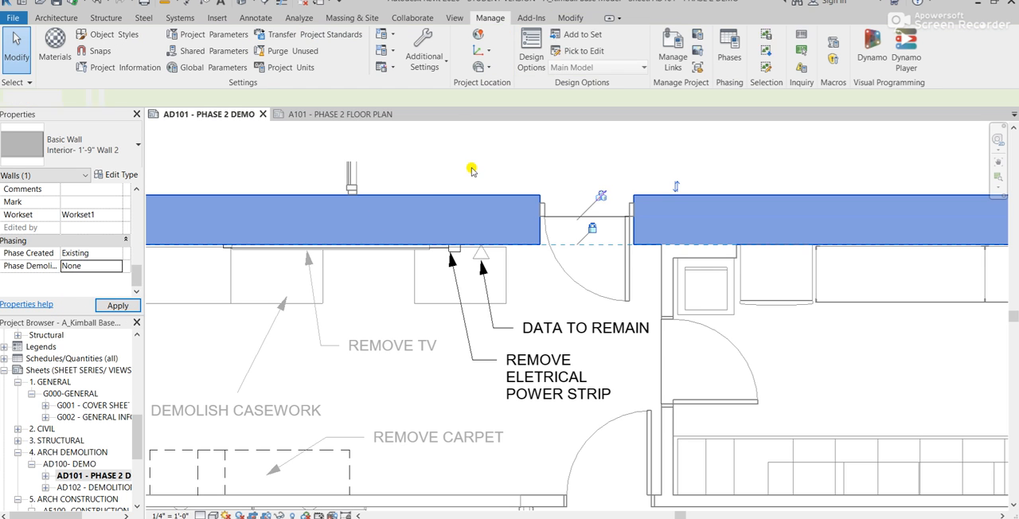
- Review the project phases, phase filters and graphic overrides in the Phasing settings, then close them without changes
{"action": "scroll", "coordinate": [468, 166], "scroll_direction": "down", "scroll_amount": 5}
{"action": "scroll", "coordinate": [621, 331], "scroll_direction": "up", "scroll_amount": 1}
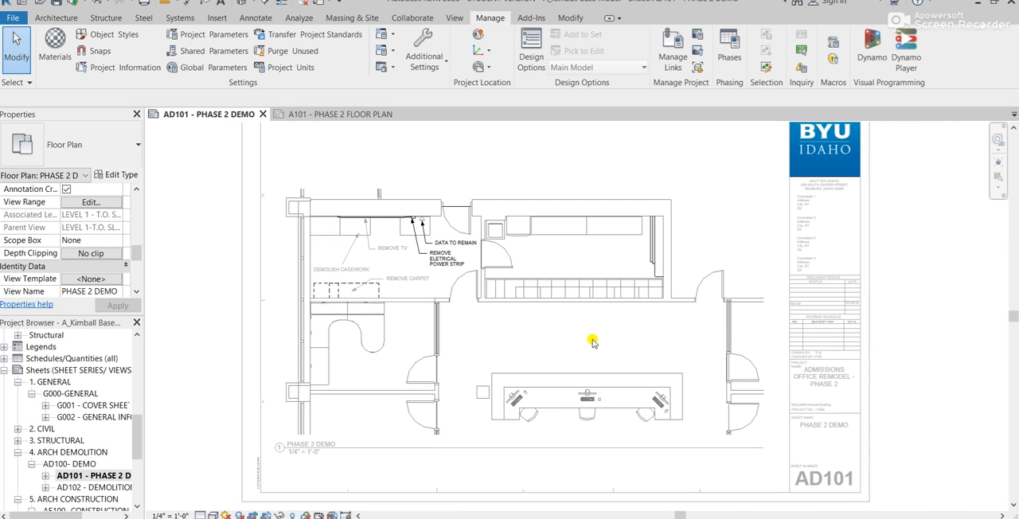
{"action": "scroll", "coordinate": [502, 354], "scroll_direction": "up", "scroll_amount": 3}
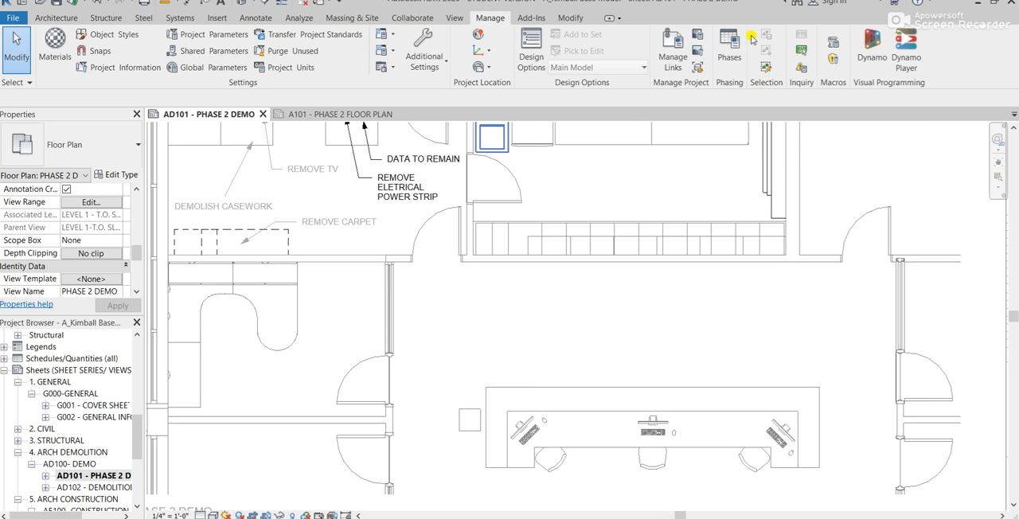
{"action": "left_click", "coordinate": [729, 46]}
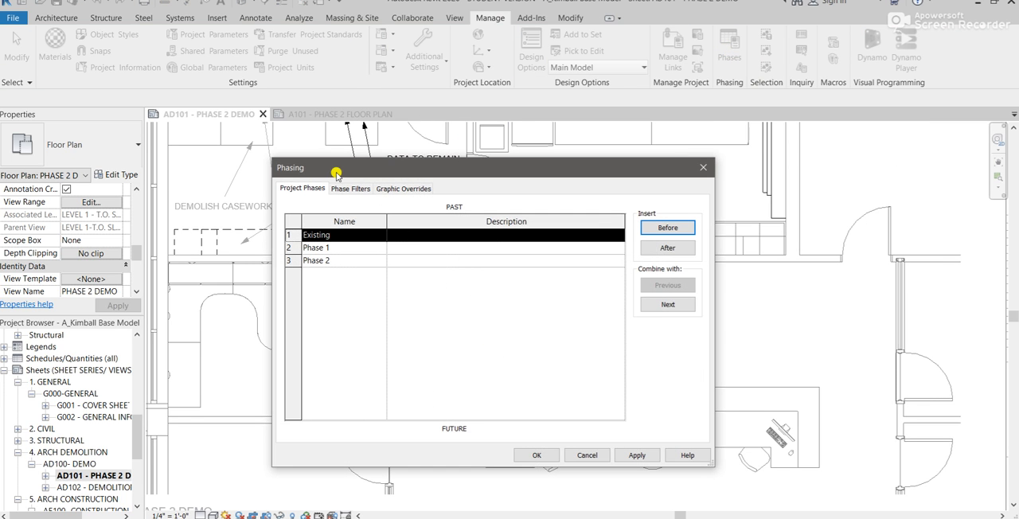
{"action": "left_click", "coordinate": [345, 189]}
{"action": "left_click", "coordinate": [415, 189]}
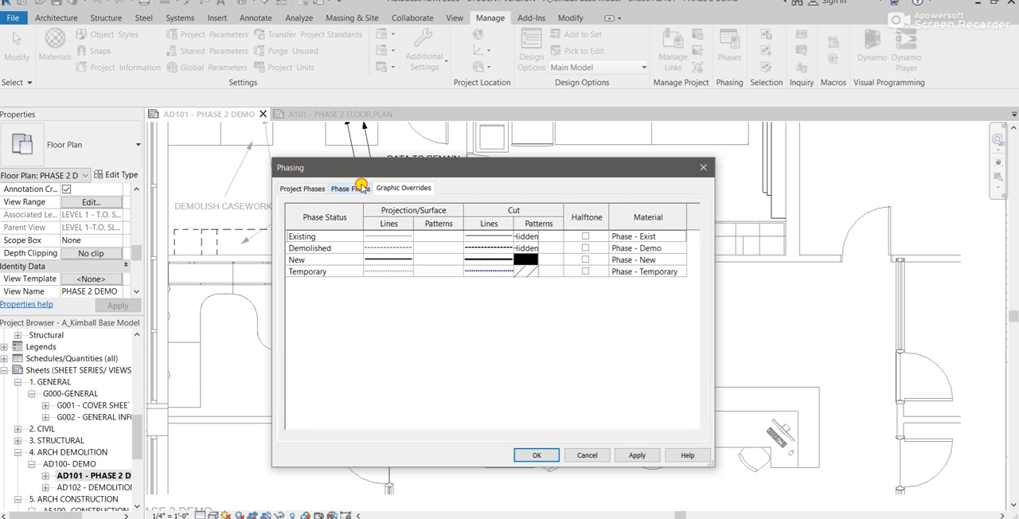
{"action": "left_click", "coordinate": [360, 188]}
{"action": "left_click", "coordinate": [292, 191]}
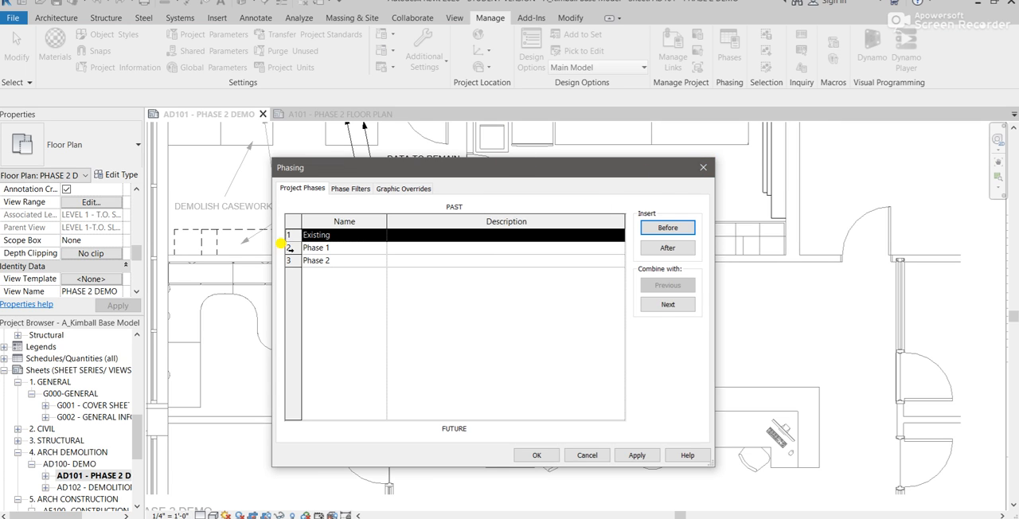
{"action": "left_click", "coordinate": [706, 169]}
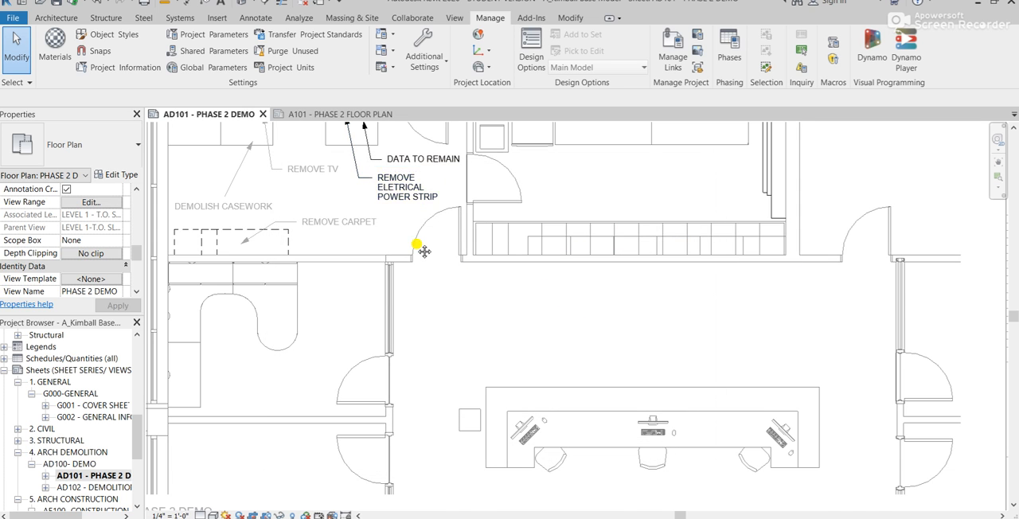
- Inspect the phasing properties of the 39" double-door, two-drawer base cabinet below the power strip in the activated demo view
{"action": "scroll", "coordinate": [421, 250], "scroll_direction": "down", "scroll_amount": 5}
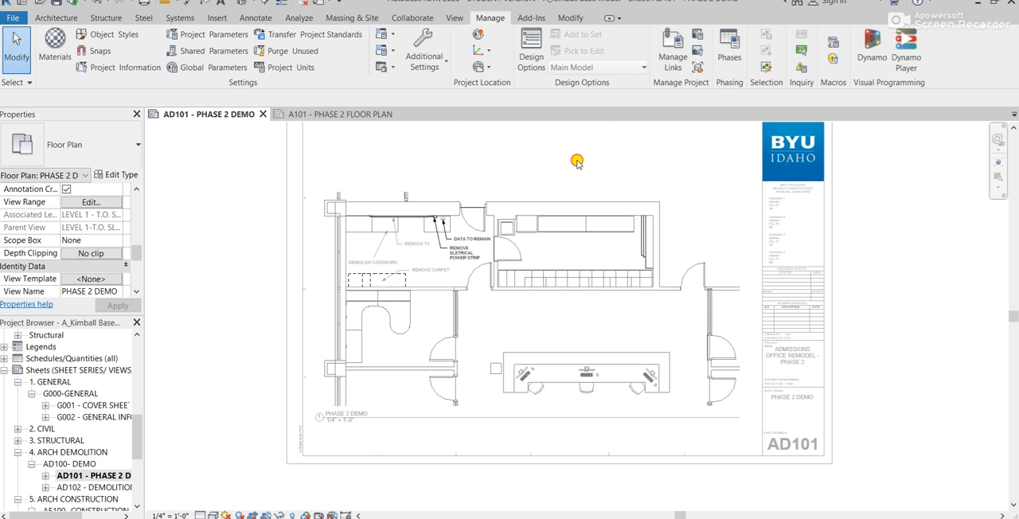
{"action": "double_click", "coordinate": [575, 157]}
{"action": "scroll", "coordinate": [546, 276], "scroll_direction": "up", "scroll_amount": 3}
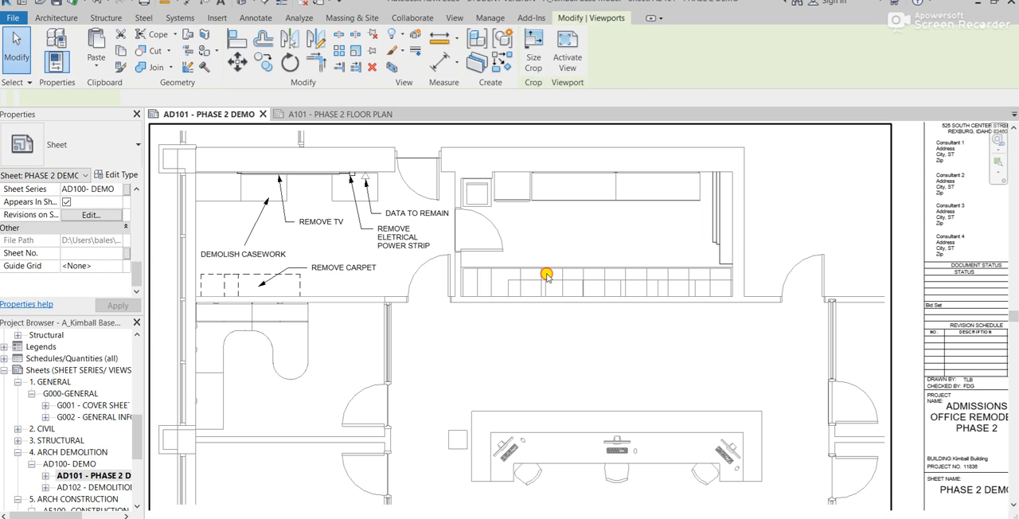
{"action": "double_click", "coordinate": [334, 205]}
{"action": "scroll", "coordinate": [345, 202], "scroll_direction": "up", "scroll_amount": 3}
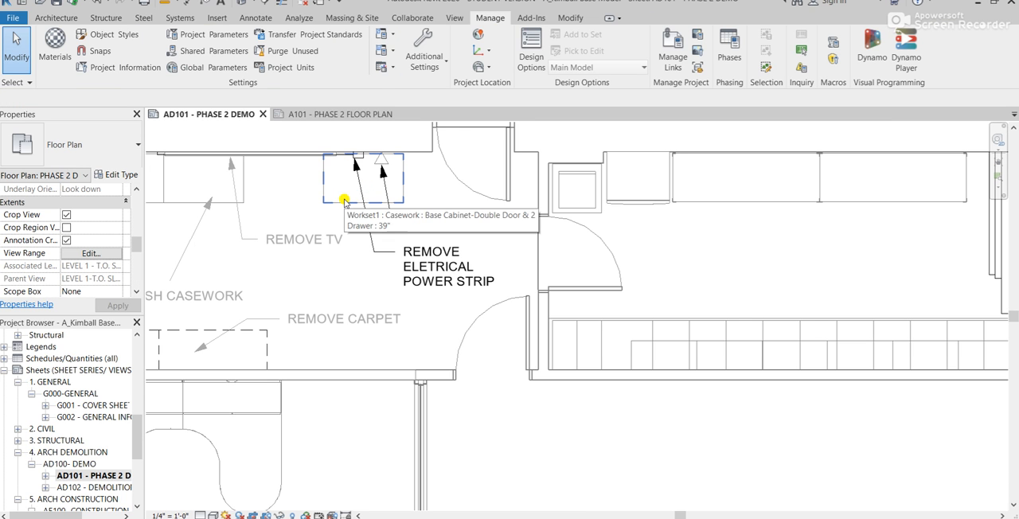
{"action": "left_click", "coordinate": [344, 201]}
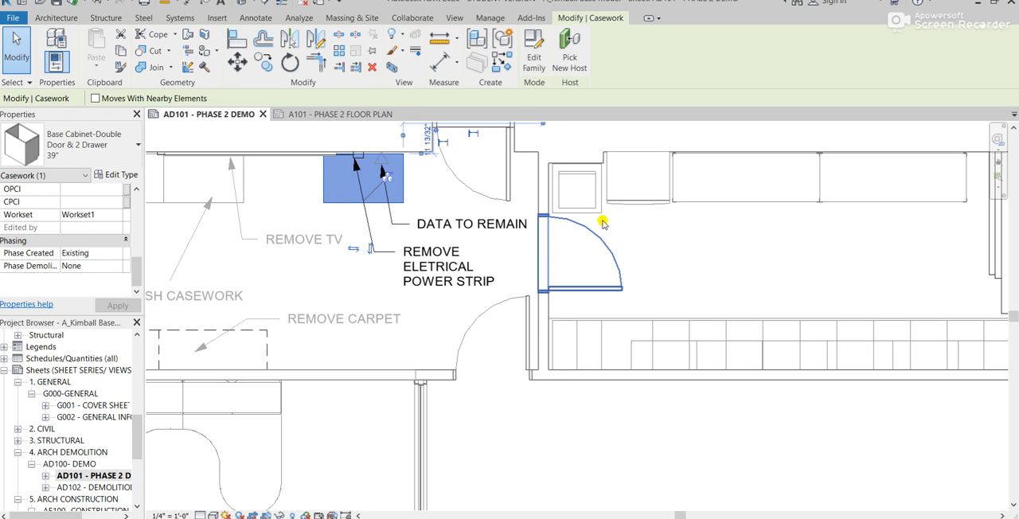
{"action": "middle_click_drag", "start_coordinate": [775, 239], "coordinate": [681, 243]}
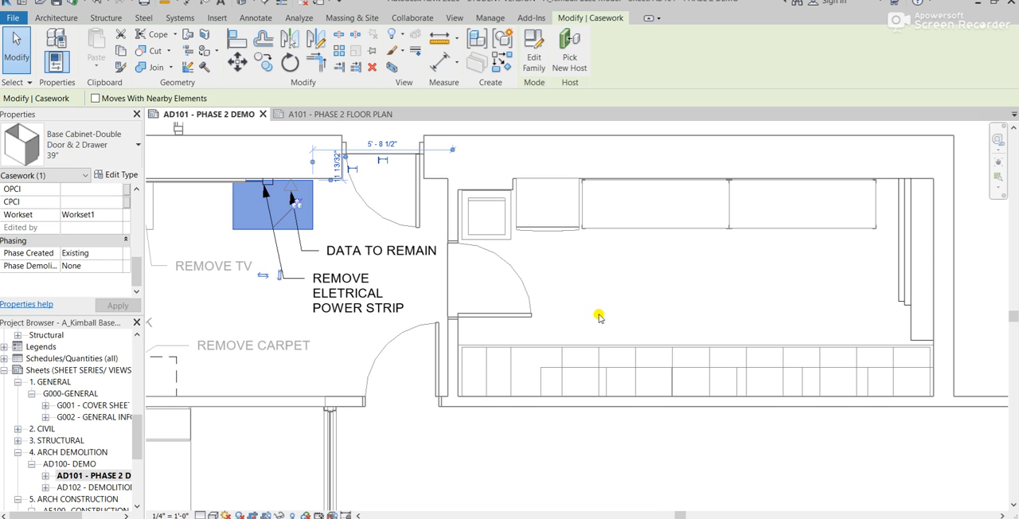
{"action": "scroll", "coordinate": [600, 317], "scroll_direction": "down", "scroll_amount": 6}
{"action": "double_click", "coordinate": [225, 252]}
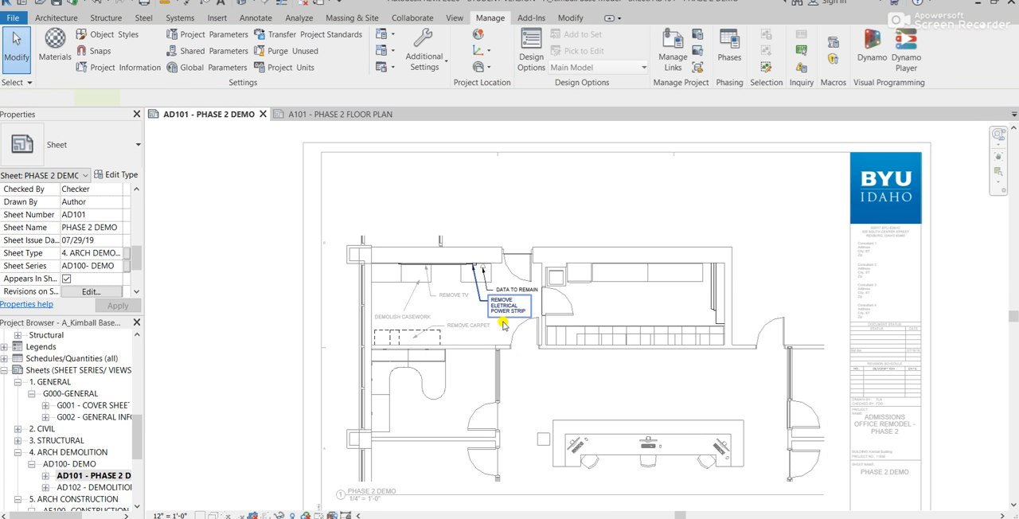
- Examine the casework and demolition notes in the Phase 2 Demo plan, both with the view activated and from the sheet
{"action": "scroll", "coordinate": [507, 341], "scroll_direction": "up", "scroll_amount": 3}
{"action": "double_click", "coordinate": [476, 326]}
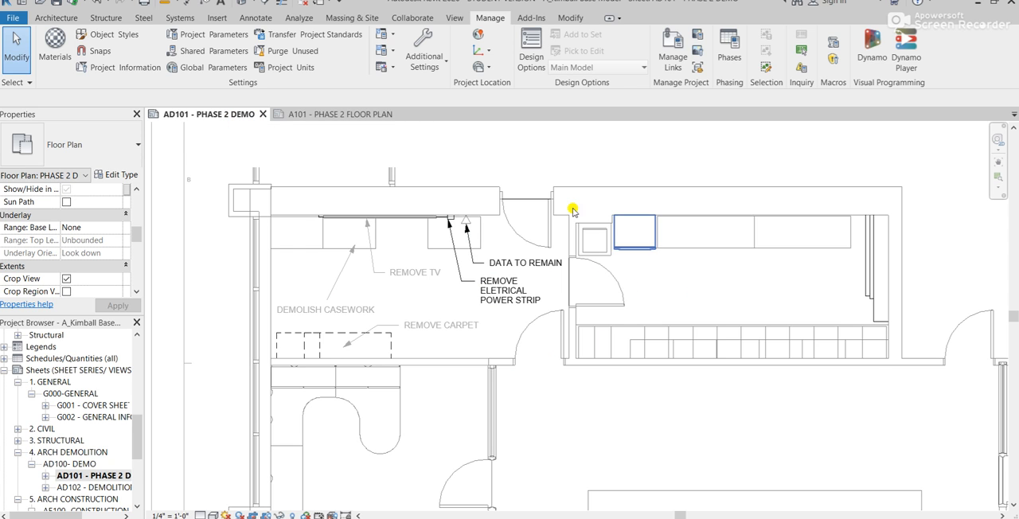
{"action": "scroll", "coordinate": [394, 301], "scroll_direction": "up", "scroll_amount": 3}
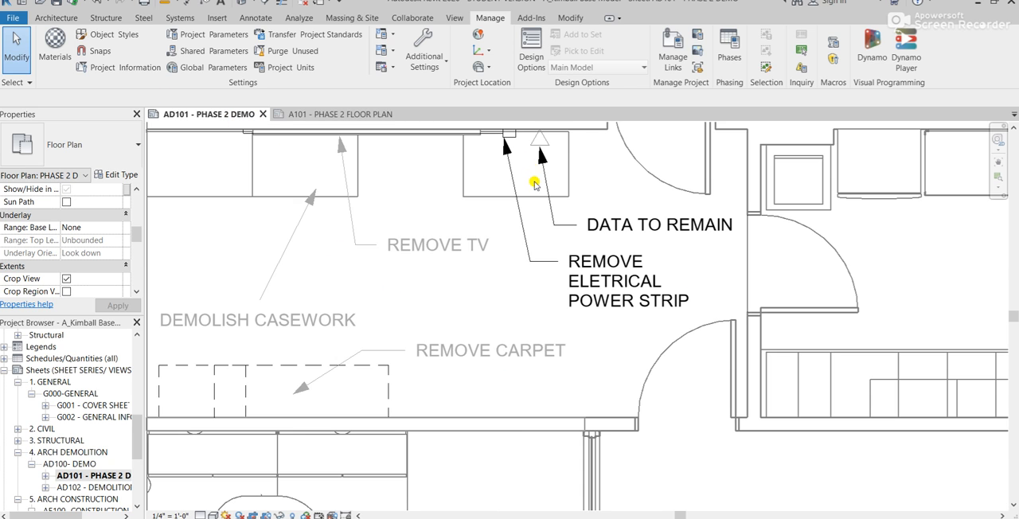
{"action": "scroll", "coordinate": [536, 185], "scroll_direction": "down", "scroll_amount": 3}
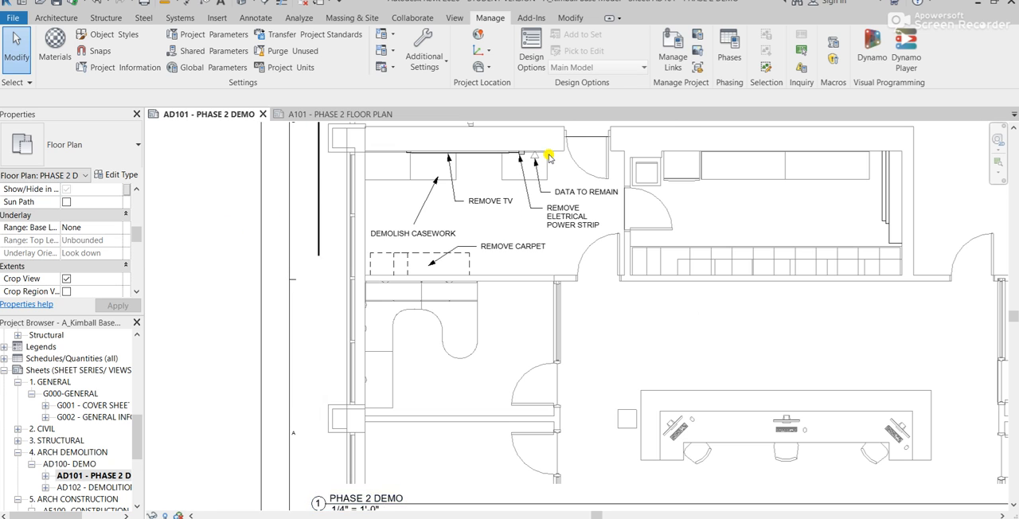
{"action": "double_click", "coordinate": [480, 165]}
{"action": "scroll", "coordinate": [482, 167], "scroll_direction": "up", "scroll_amount": 3}
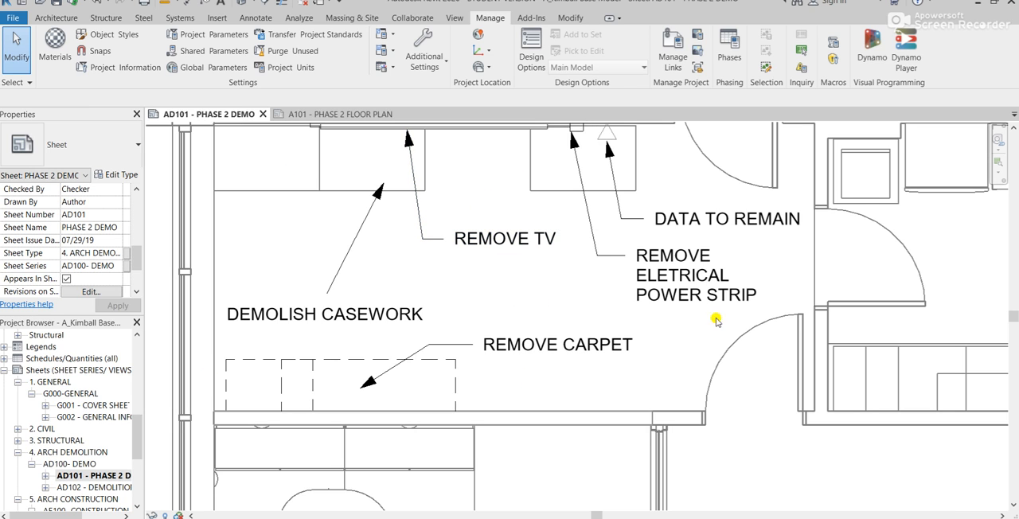
- Look through the AD101 sheet's properties and compare the sheet with the A101 Phase 2 floor plan
{"action": "scroll", "coordinate": [35, 263], "scroll_direction": "down", "scroll_amount": 3}
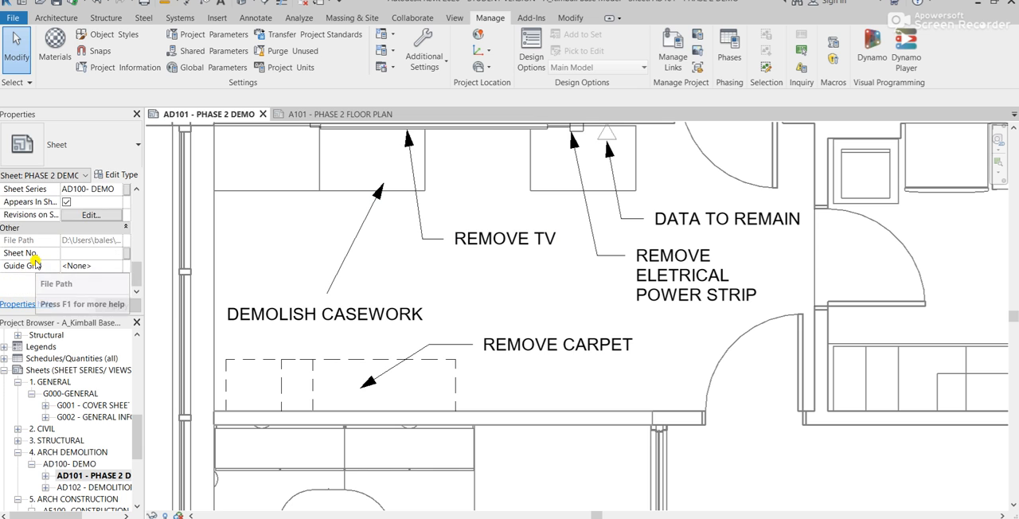
{"action": "scroll", "coordinate": [35, 263], "scroll_direction": "up", "scroll_amount": 5}
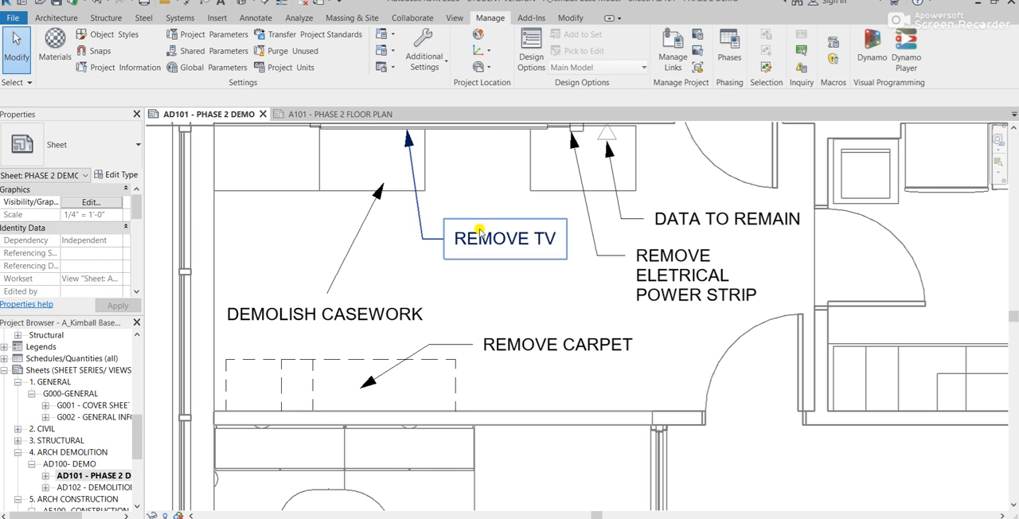
{"action": "scroll", "coordinate": [530, 288], "scroll_direction": "down", "scroll_amount": 3}
{"action": "middle_click_drag", "start_coordinate": [619, 273], "coordinate": [481, 198]}
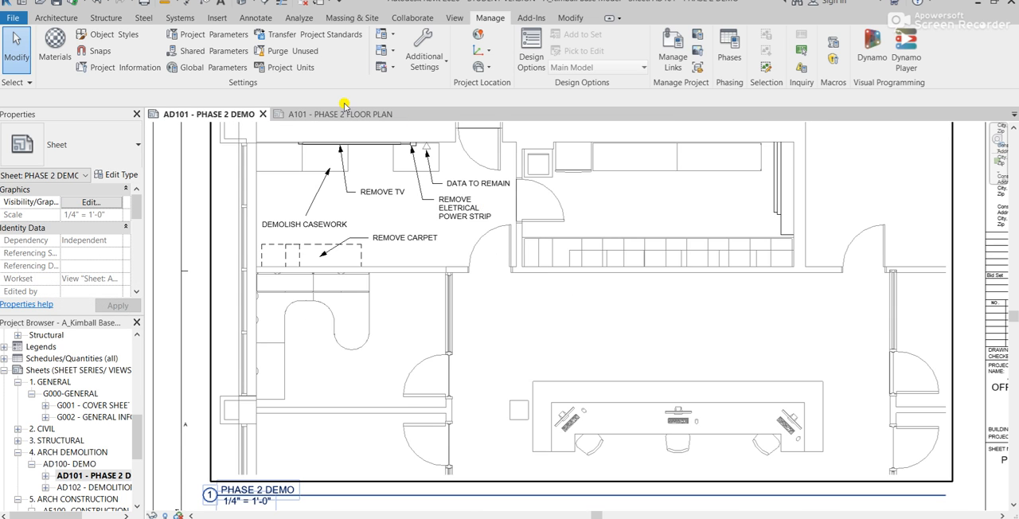
{"action": "left_click", "coordinate": [322, 114]}
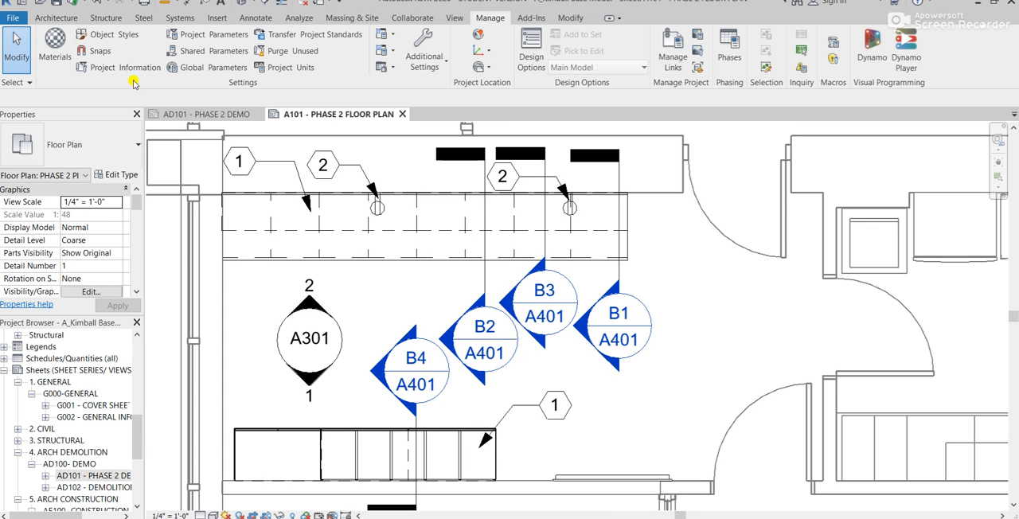
{"action": "left_click", "coordinate": [182, 113]}
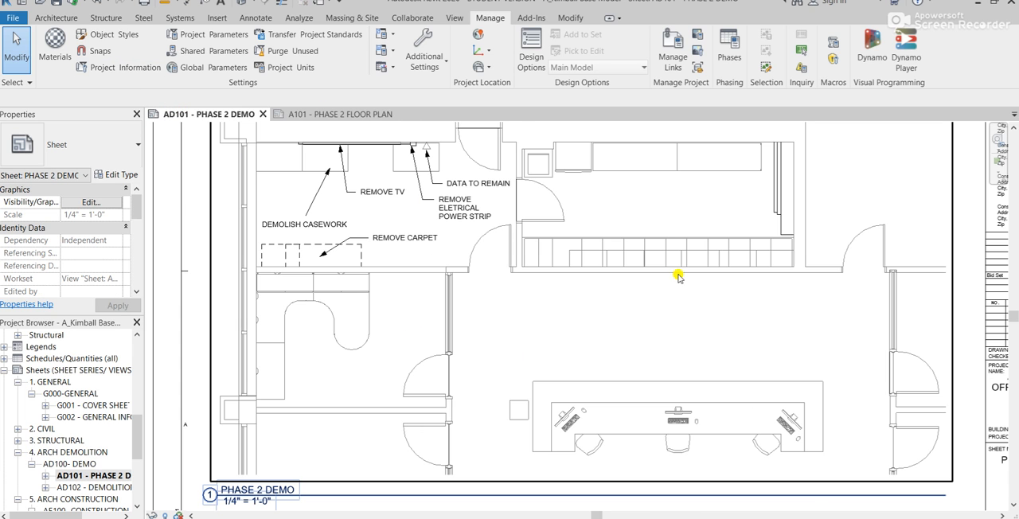
- Draw a horizontal Interior-5" wall about 10'-6" long above the reception desk in the AD101 demo view, and check it on A101
{"action": "double_click", "coordinate": [539, 295]}
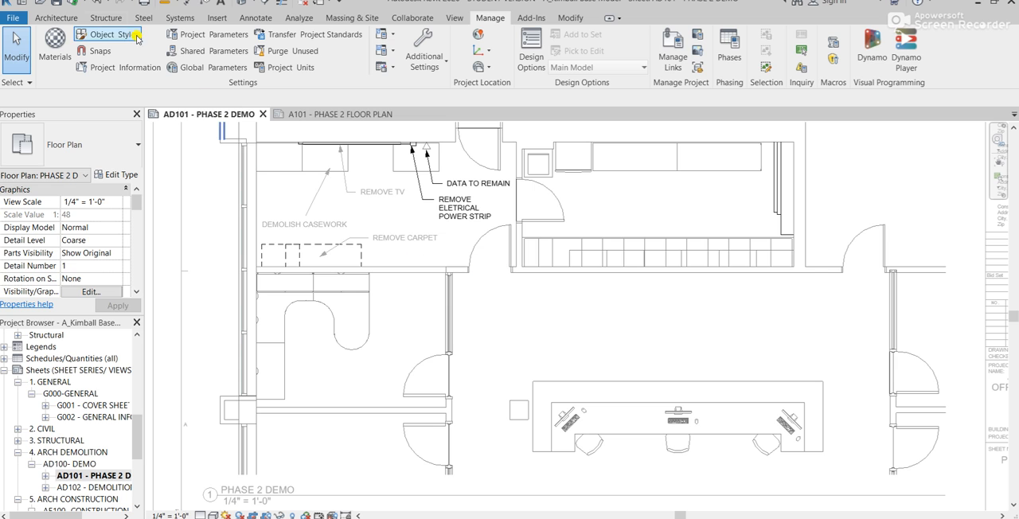
{"action": "left_click", "coordinate": [79, 21]}
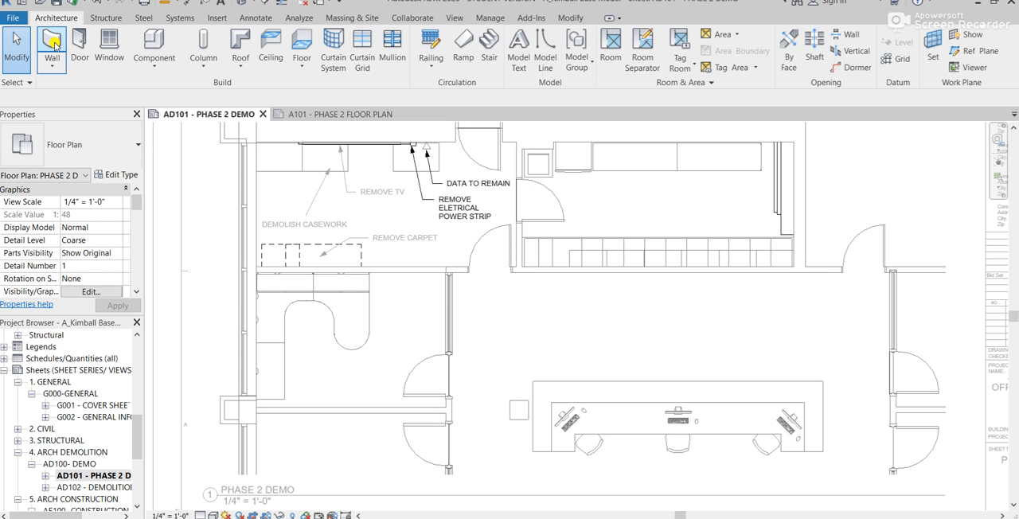
{"action": "left_click", "coordinate": [498, 314]}
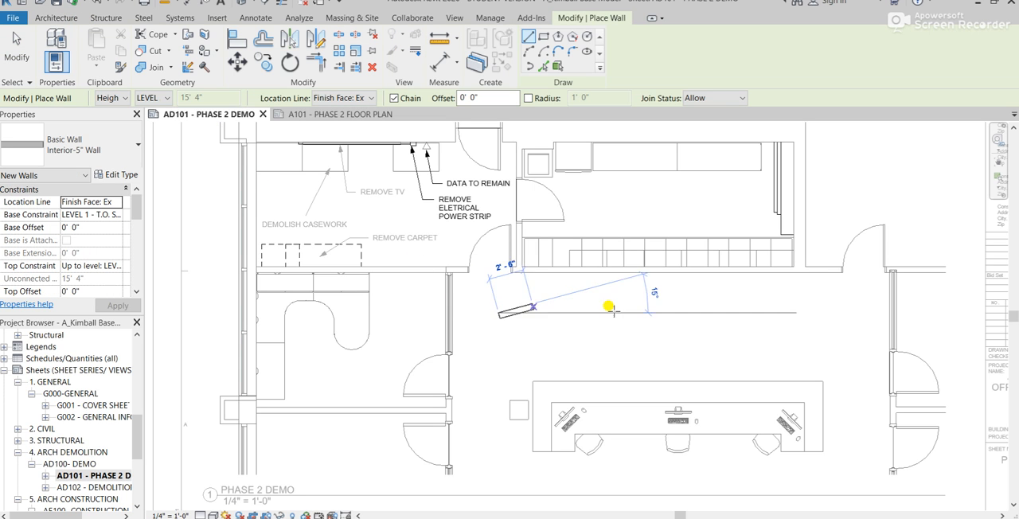
{"action": "left_click", "coordinate": [644, 309]}
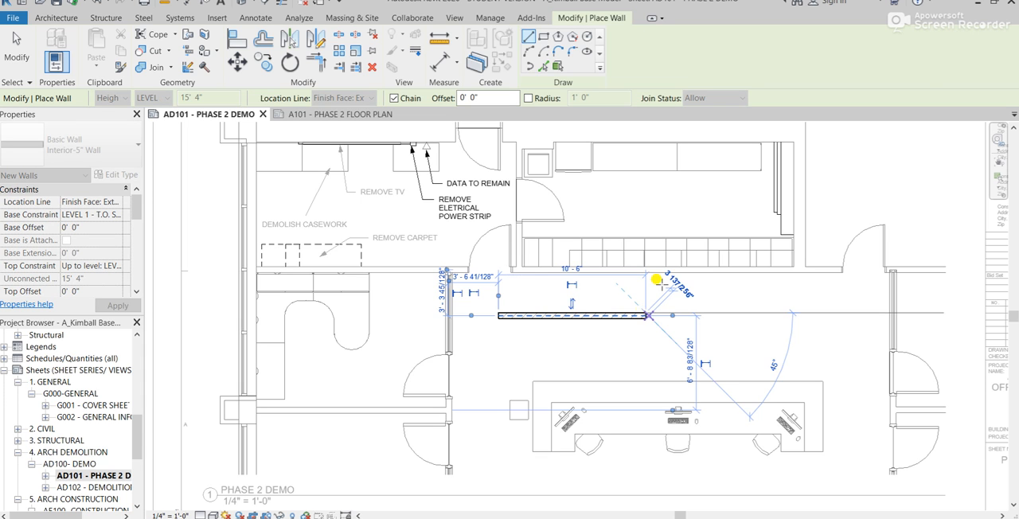
{"action": "key", "text": "Escape"}
{"action": "key", "text": "Escape"}
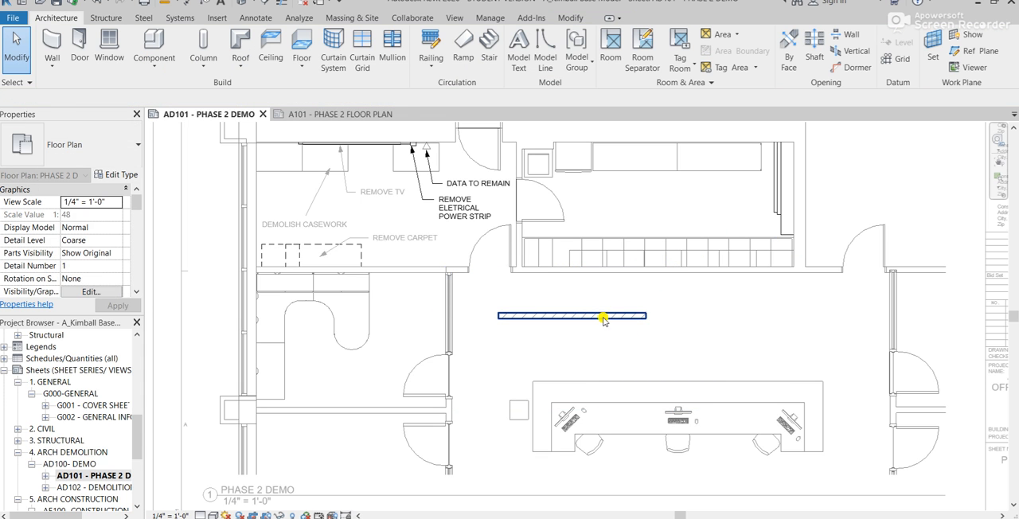
{"action": "left_click", "coordinate": [330, 114]}
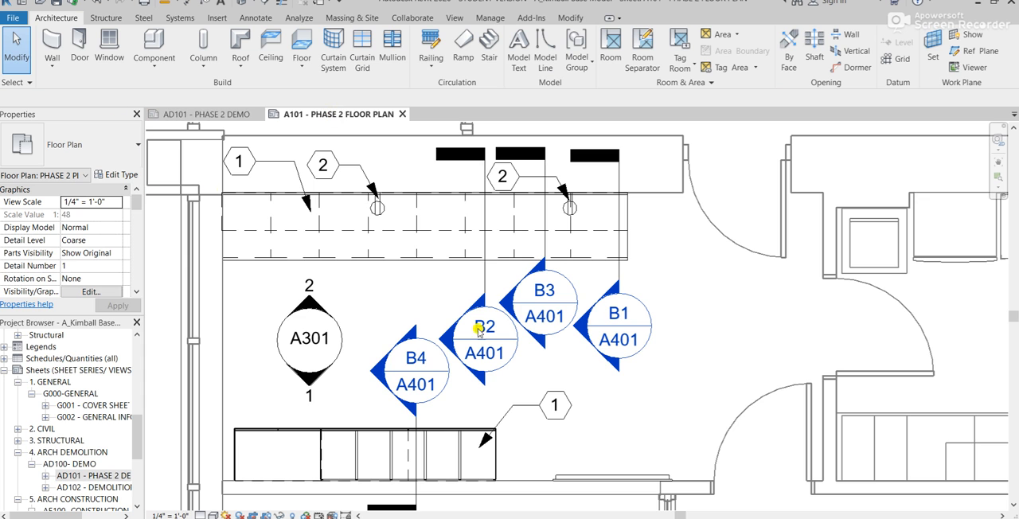
- Return to the AD101 Phase 2 demo sheet and inspect the phasing properties of the Interior-5" wall above the reception desk
{"action": "left_click", "coordinate": [201, 114]}
{"action": "left_click", "coordinate": [557, 318]}
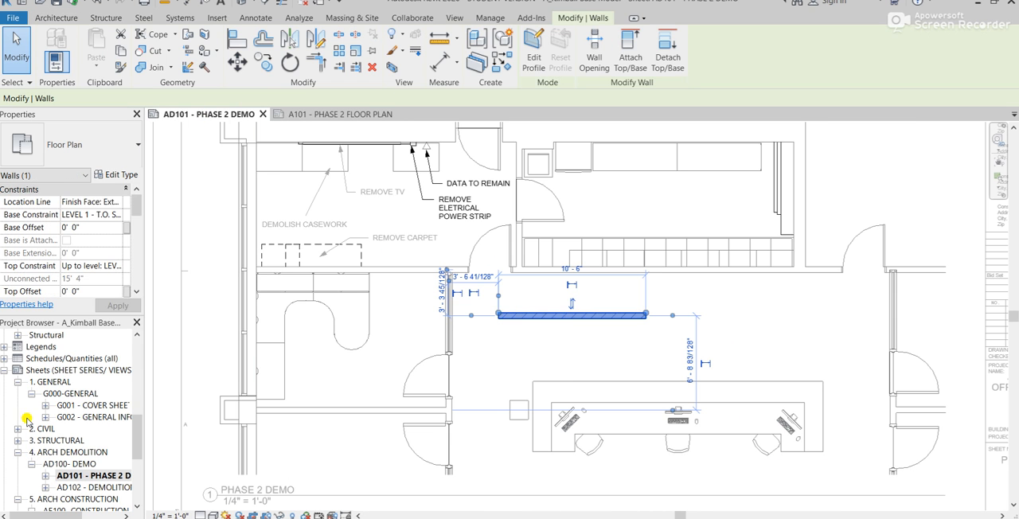
{"action": "scroll", "coordinate": [73, 272], "scroll_direction": "down", "scroll_amount": 5}
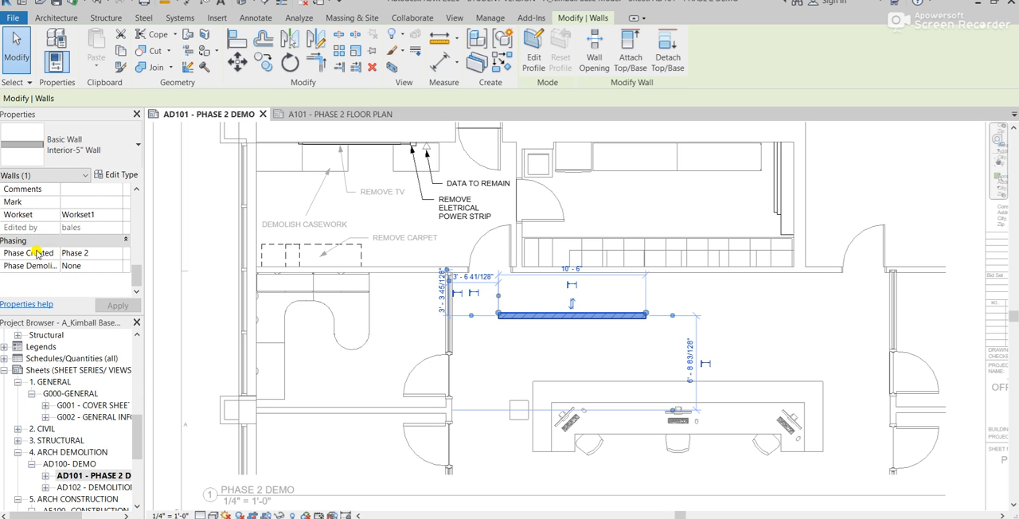
{"action": "scroll", "coordinate": [485, 344], "scroll_direction": "up", "scroll_amount": 2}
{"action": "scroll", "coordinate": [449, 387], "scroll_direction": "down", "scroll_amount": 2}
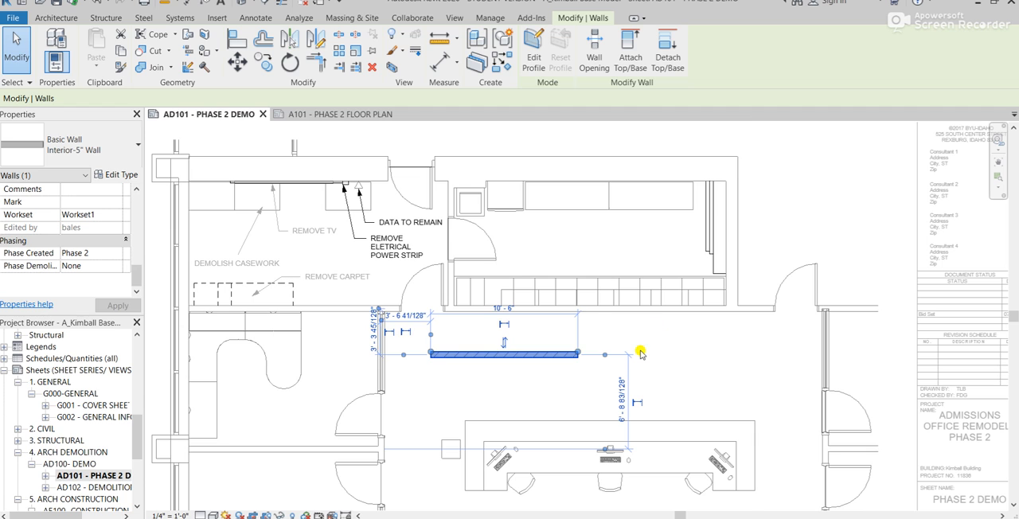
{"action": "scroll", "coordinate": [643, 348], "scroll_direction": "up", "scroll_amount": 1}
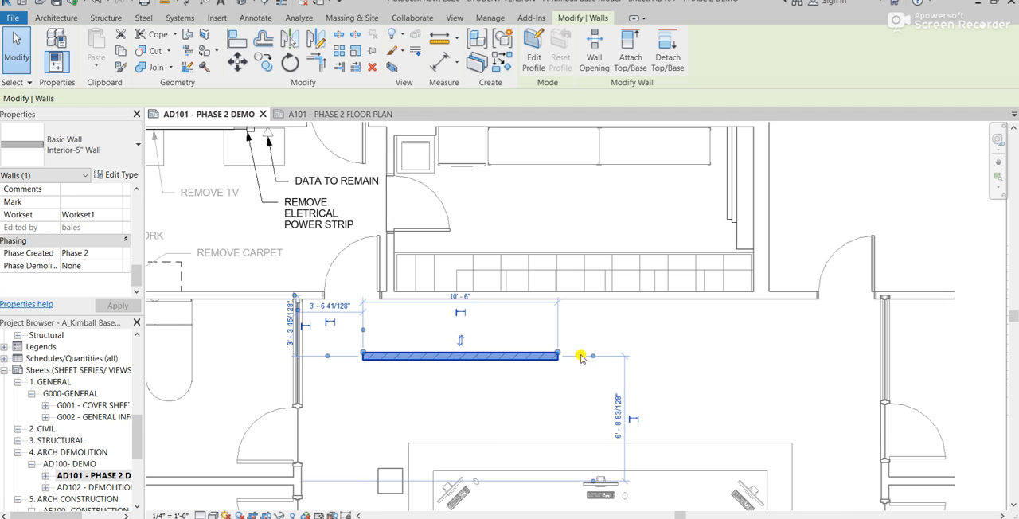
- Try to reassign the Phase Created setting of the Interior-5" wall above the reception desk
{"action": "left_click", "coordinate": [117, 251]}
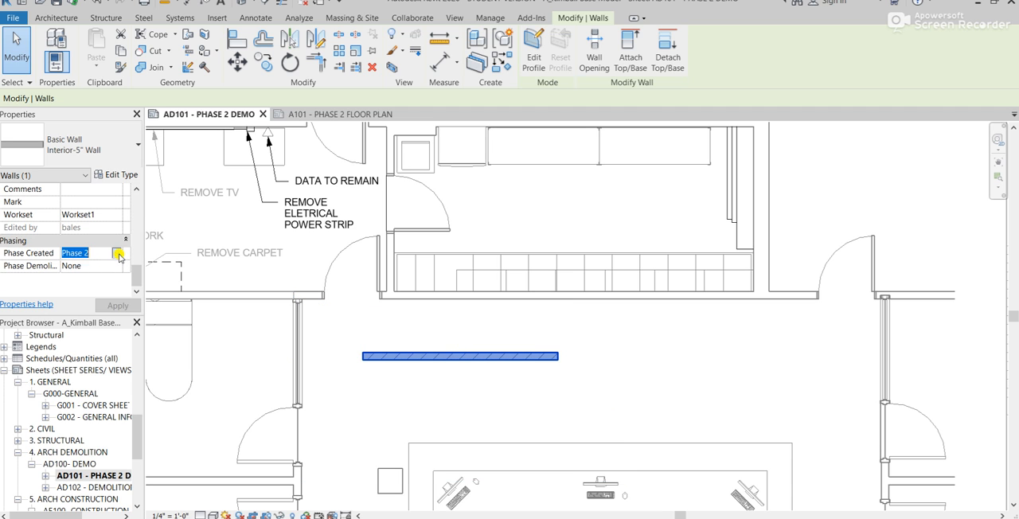
{"action": "left_click", "coordinate": [116, 252]}
{"action": "left_click", "coordinate": [88, 287]}
{"action": "left_click", "coordinate": [118, 306]}
{"action": "left_click", "coordinate": [334, 395]}
{"action": "middle_click_drag", "start_coordinate": [343, 387], "coordinate": [451, 397]}
- Reveal the hidden elements in the Phase 2 Demo view and switch back to the normal display
{"action": "left_click", "coordinate": [475, 368]}
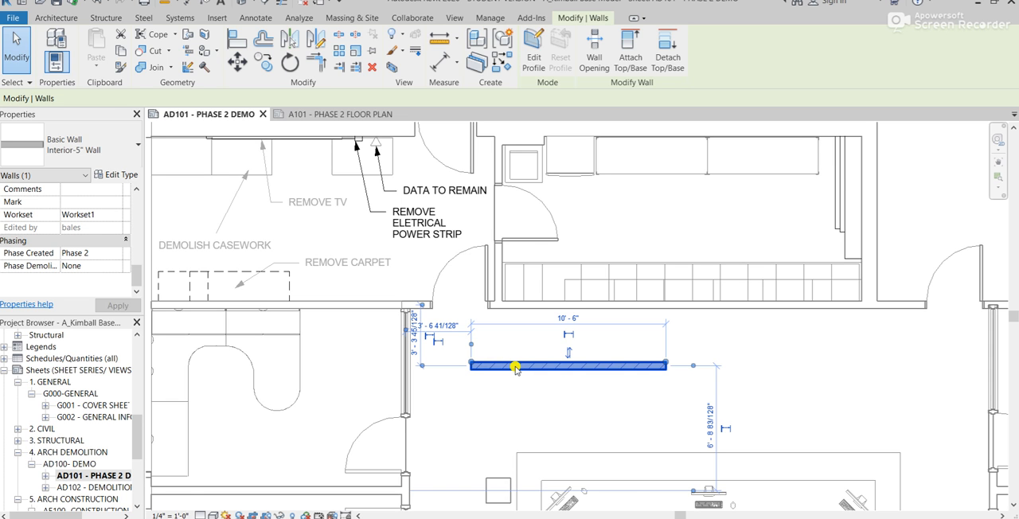
{"action": "key", "text": "r"}
{"action": "key", "text": "h"}
{"action": "left_click", "coordinate": [470, 319]}
{"action": "scroll", "coordinate": [470, 318], "scroll_direction": "down", "scroll_amount": 2}
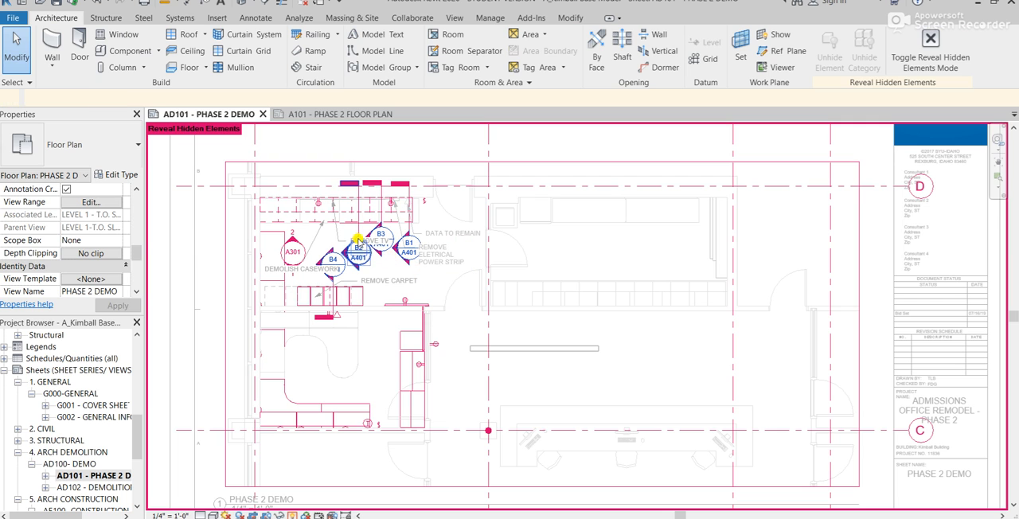
{"action": "left_click", "coordinate": [938, 59]}
{"action": "scroll", "coordinate": [557, 353], "scroll_direction": "up", "scroll_amount": 2}
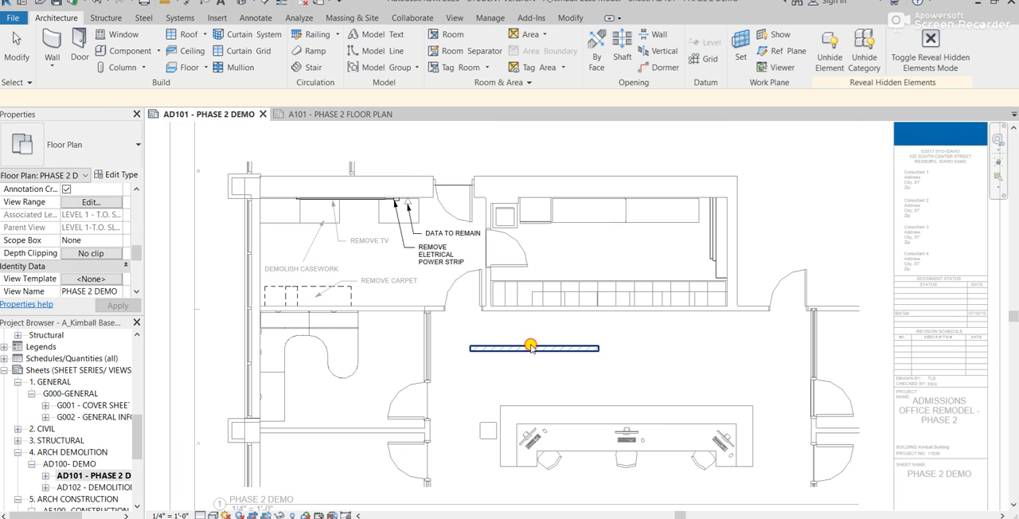
- Recheck the Phase Created and Phase Demolished properties of the Interior-5" wall, and clear the selection
{"action": "left_click", "coordinate": [530, 346]}
{"action": "scroll", "coordinate": [530, 347], "scroll_direction": "up", "scroll_amount": 2}
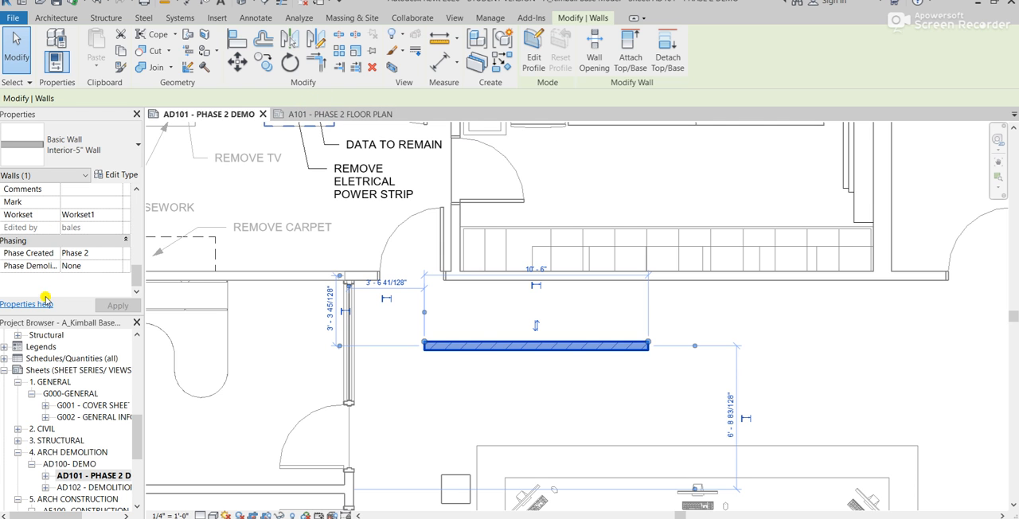
{"action": "scroll", "coordinate": [313, 261], "scroll_direction": "down", "scroll_amount": 8}
{"action": "key", "text": "Escape"}
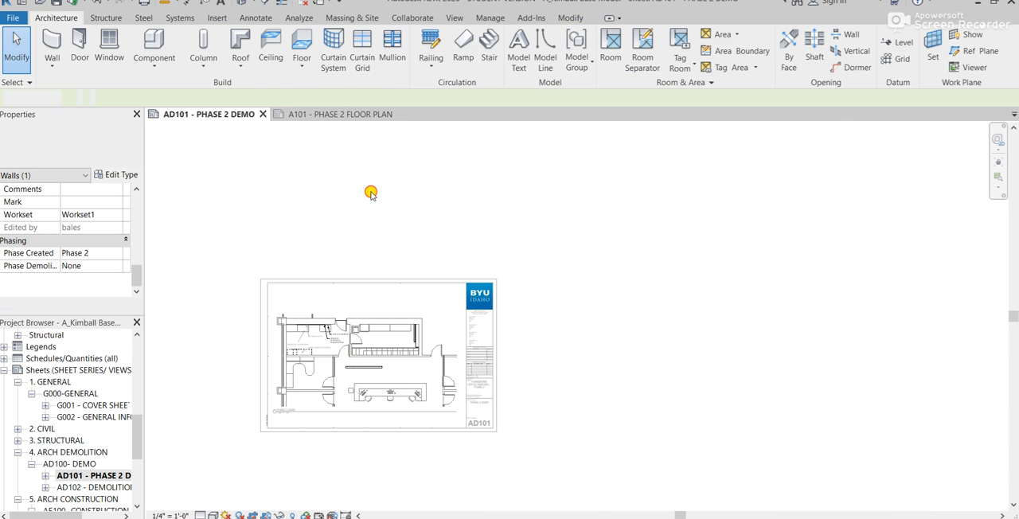
- Activate the Phase 2 Demo view on the AD101 sheet and examine its Phase Filter and Phase properties
{"action": "double_click", "coordinate": [356, 394]}
{"action": "scroll", "coordinate": [350, 389], "scroll_direction": "up", "scroll_amount": 4}
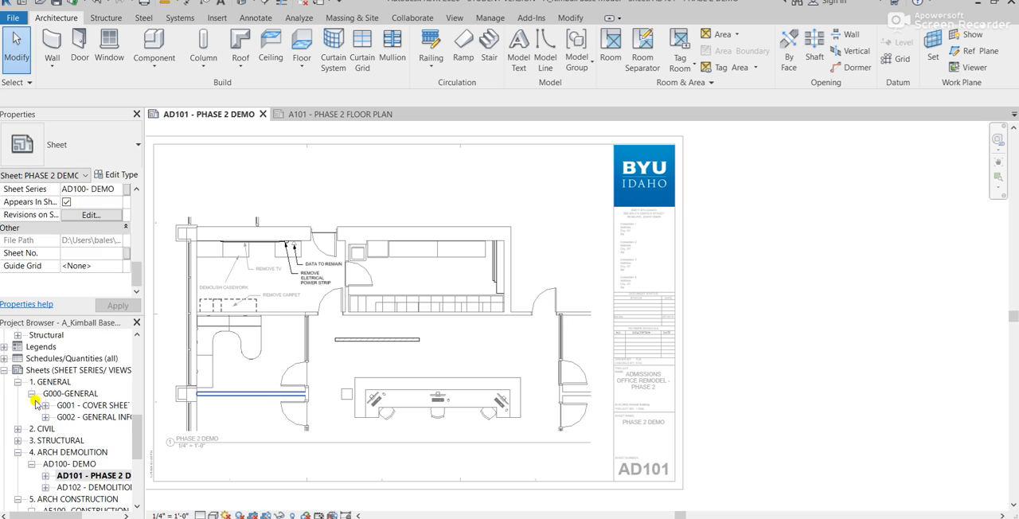
{"action": "scroll", "coordinate": [55, 259], "scroll_direction": "down", "scroll_amount": 3}
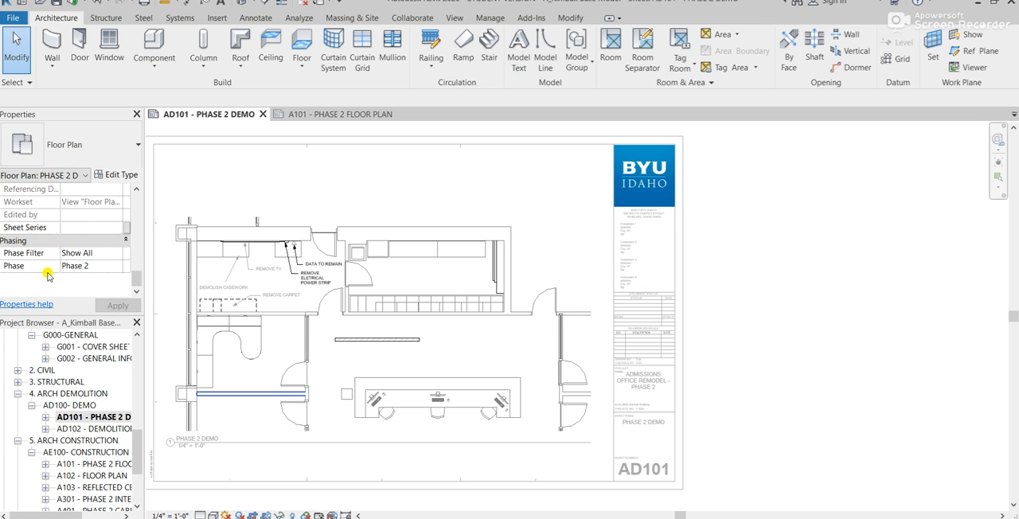
{"action": "scroll", "coordinate": [387, 350], "scroll_direction": "up", "scroll_amount": 5}
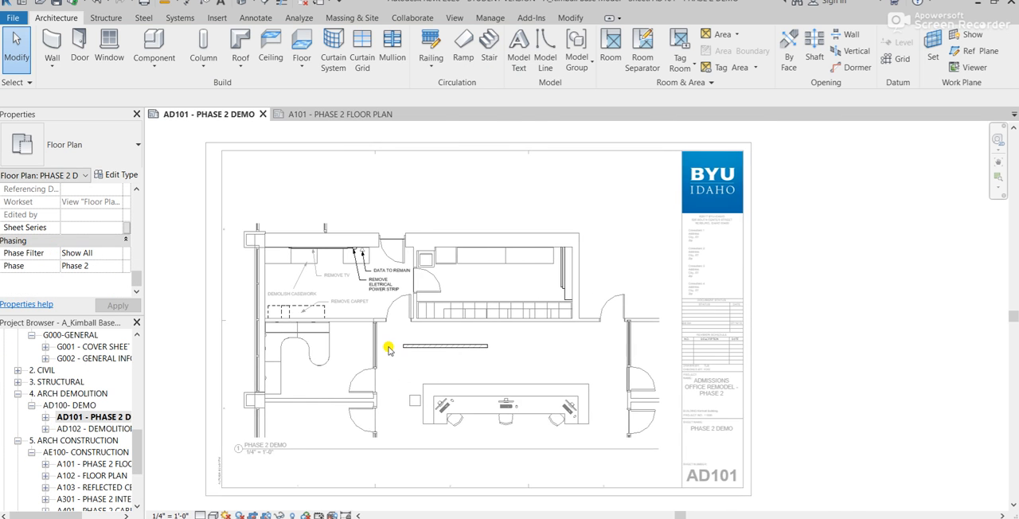
- Try the Show New and Show Previous + Demo phase filters on the Phase 2 Demo view, and cancel the change
{"action": "left_click", "coordinate": [117, 255]}
{"action": "scroll", "coordinate": [90, 308], "scroll_direction": "down", "scroll_amount": 1}
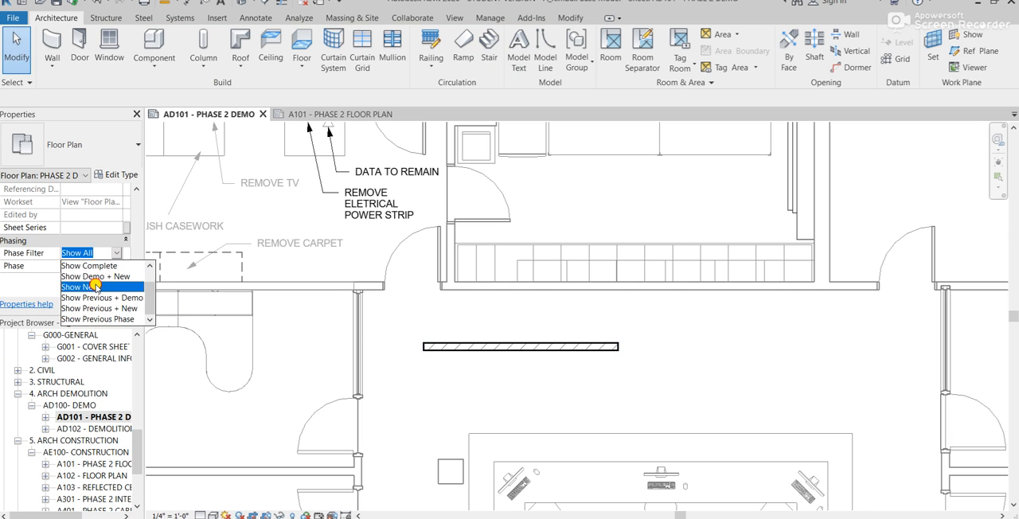
{"action": "left_click", "coordinate": [94, 287]}
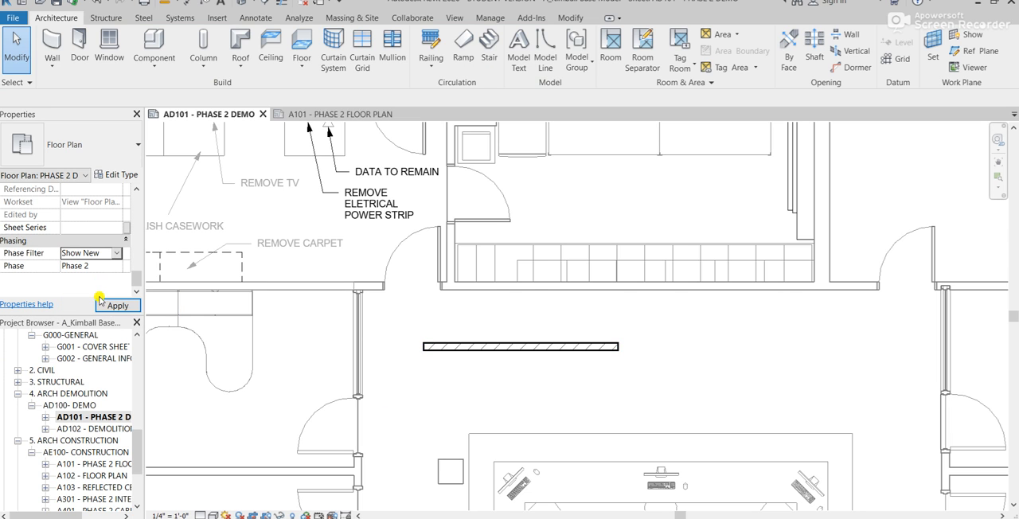
{"action": "left_click", "coordinate": [116, 253]}
{"action": "scroll", "coordinate": [91, 296], "scroll_direction": "down", "scroll_amount": 1}
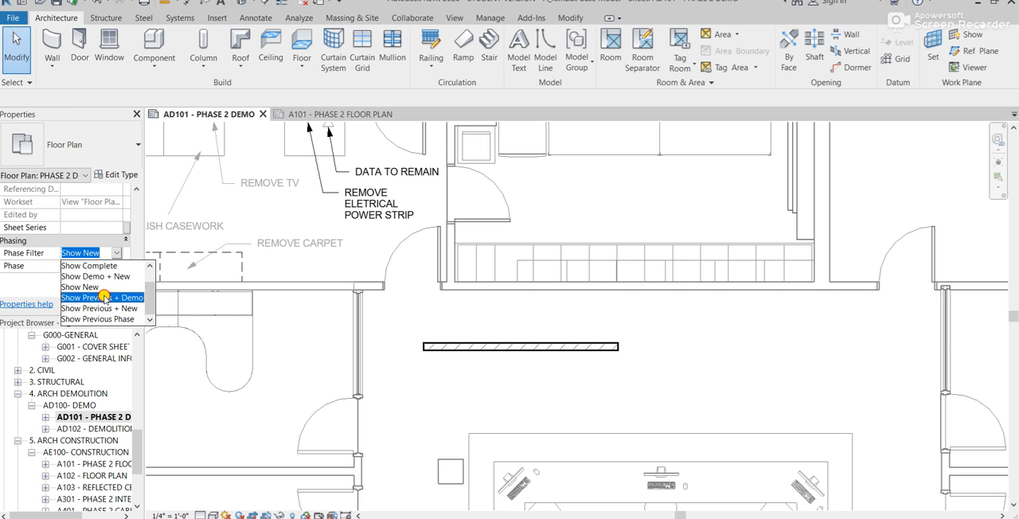
{"action": "left_click", "coordinate": [103, 298]}
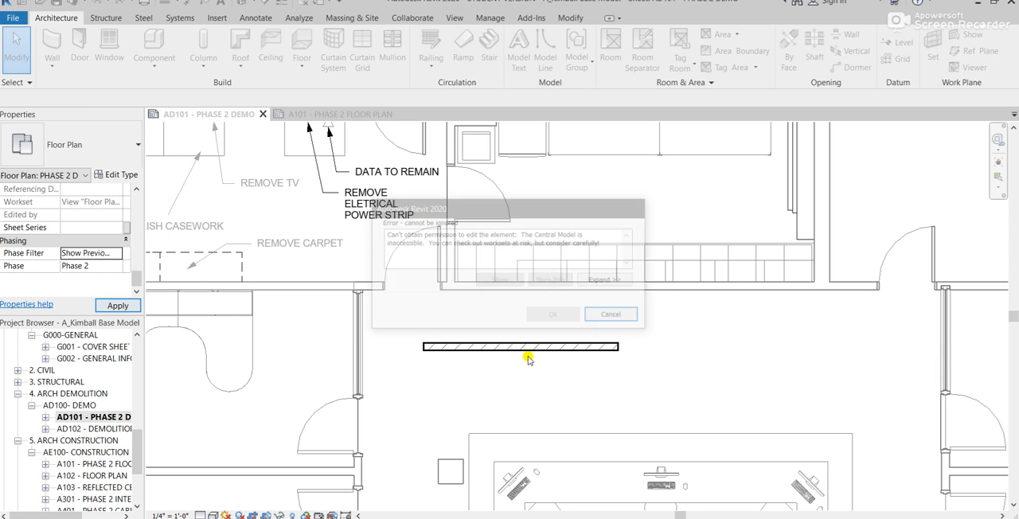
{"action": "left_click", "coordinate": [615, 316]}
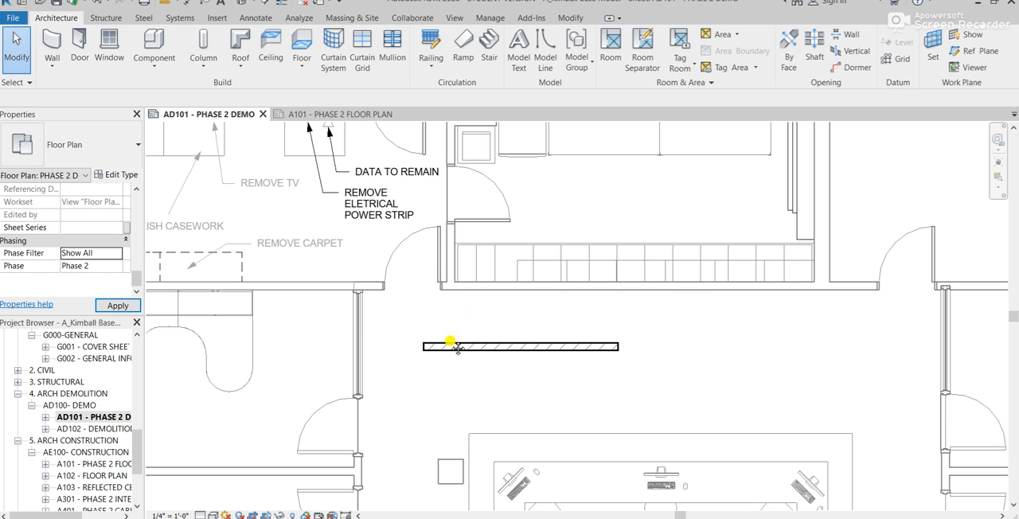
- Delete the horizontal Interior-5" wall above the reception desk from the Phase 2 Demo view
{"action": "left_click", "coordinate": [623, 448]}
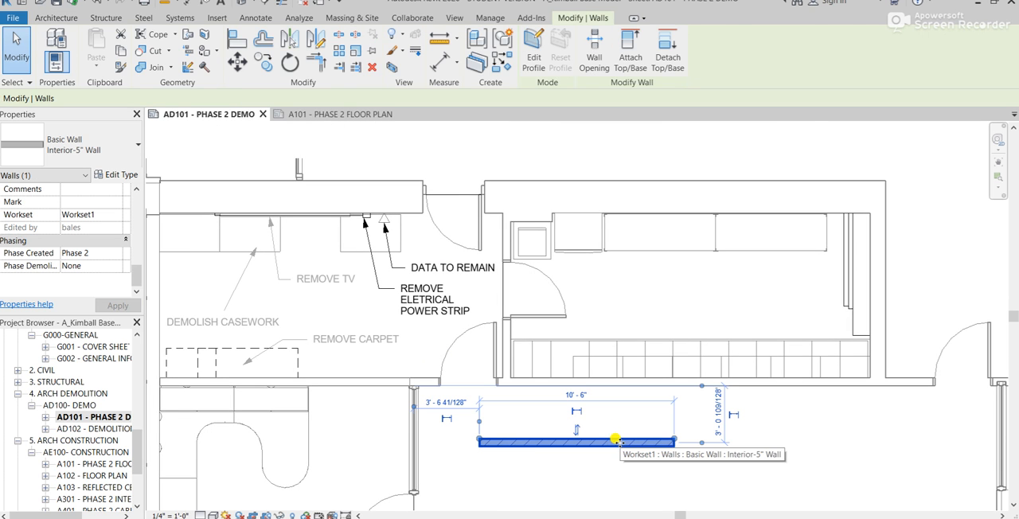
{"action": "key", "text": "Delete"}
{"action": "middle_click_drag", "start_coordinate": [534, 314], "coordinate": [613, 252]}
{"action": "scroll", "coordinate": [51, 219], "scroll_direction": "down", "scroll_amount": 5}
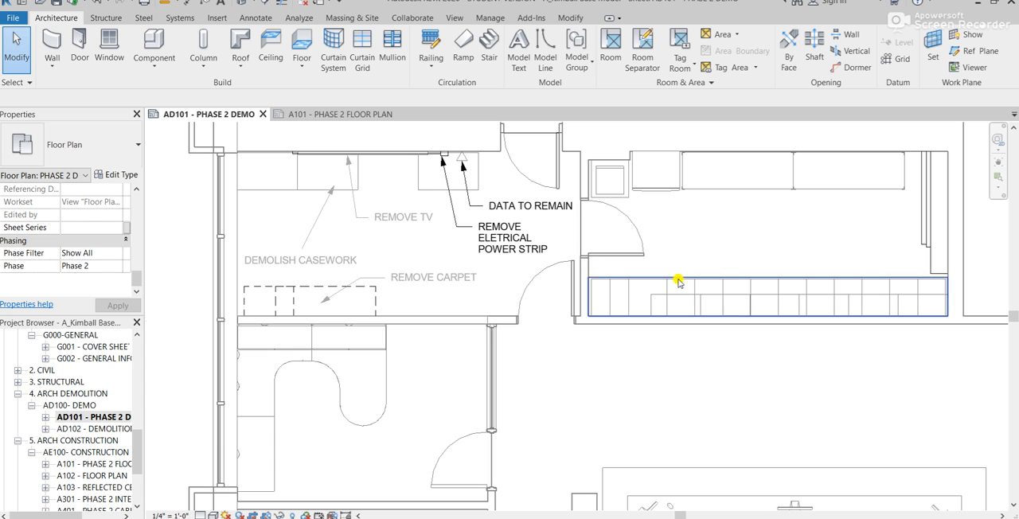
{"action": "scroll", "coordinate": [584, 335], "scroll_direction": "down", "scroll_amount": 2}
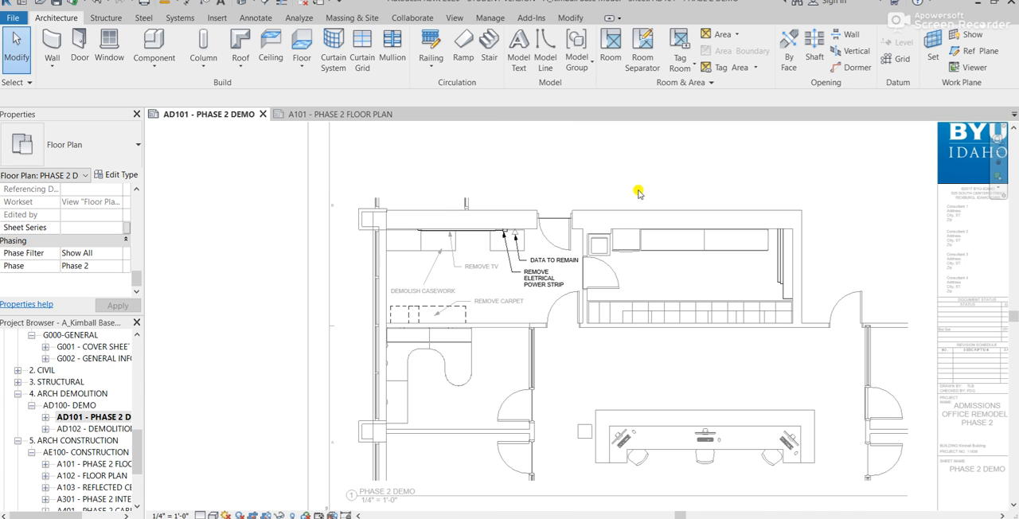
- Inspect the phasing properties of the refrigerator in the room above the reception area, and clear the selection
{"action": "left_click", "coordinate": [633, 247]}
{"action": "scroll", "coordinate": [633, 247], "scroll_direction": "up", "scroll_amount": 3}
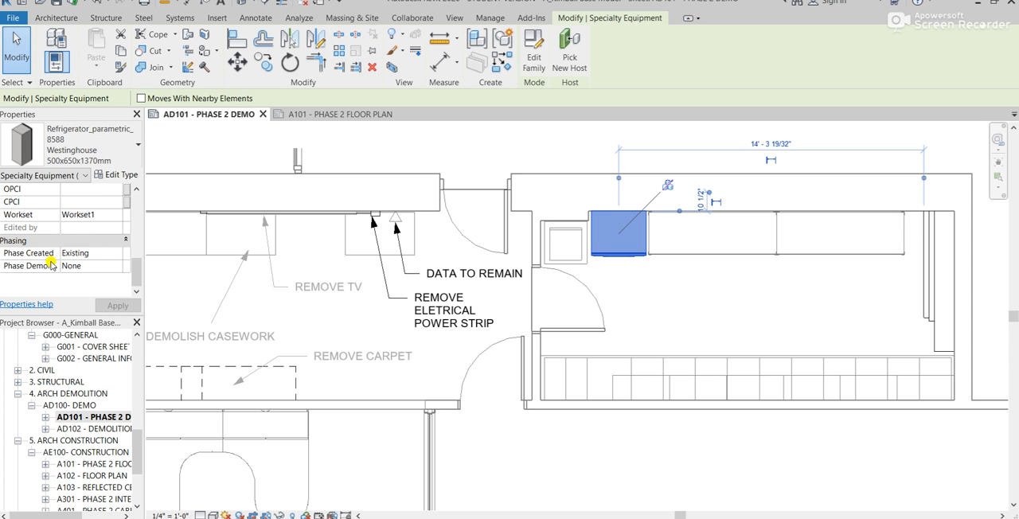
{"action": "scroll", "coordinate": [367, 300], "scroll_direction": "down", "scroll_amount": 3}
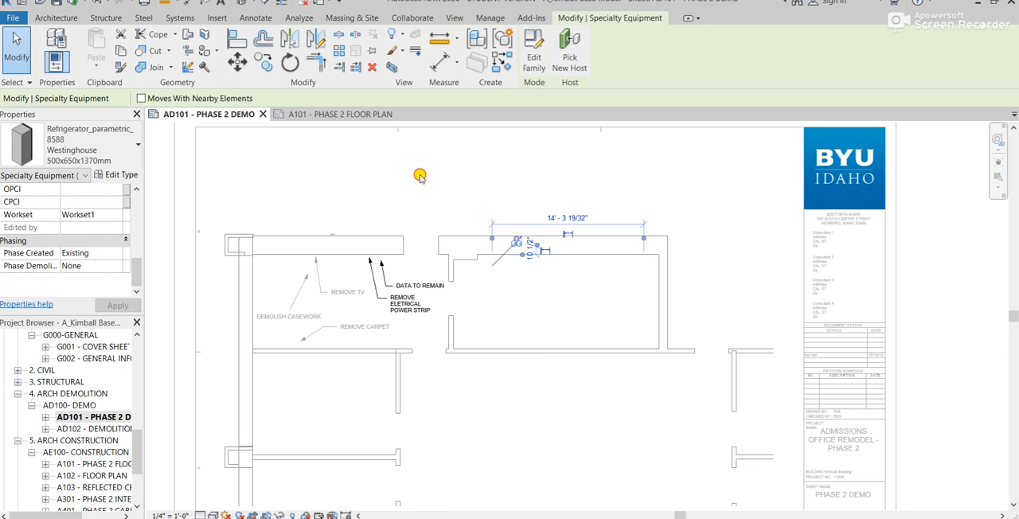
{"action": "left_click", "coordinate": [421, 175]}
{"action": "scroll", "coordinate": [462, 410], "scroll_direction": "up", "scroll_amount": 2}
{"action": "middle_click_drag", "start_coordinate": [474, 372], "coordinate": [468, 367]}
{"action": "scroll", "coordinate": [467, 367], "scroll_direction": "down", "scroll_amount": 3}
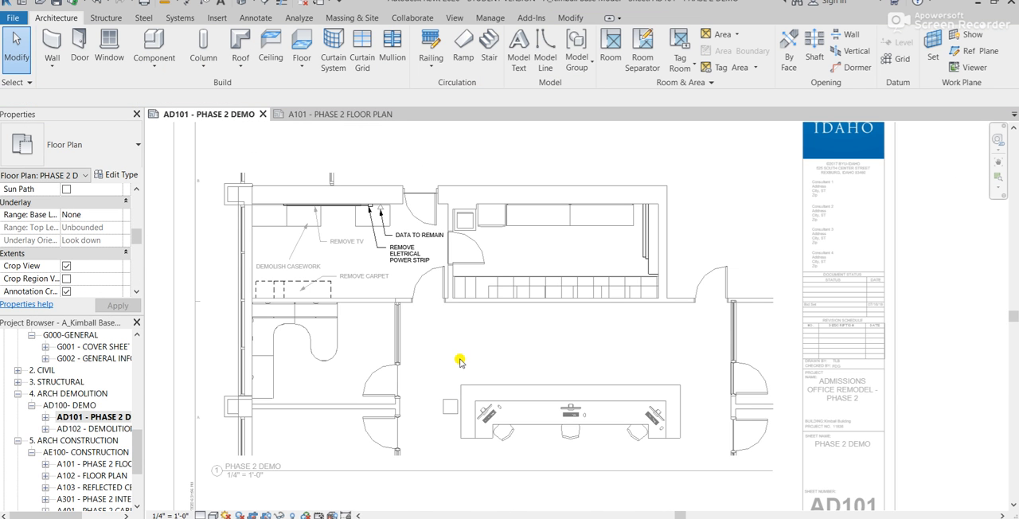